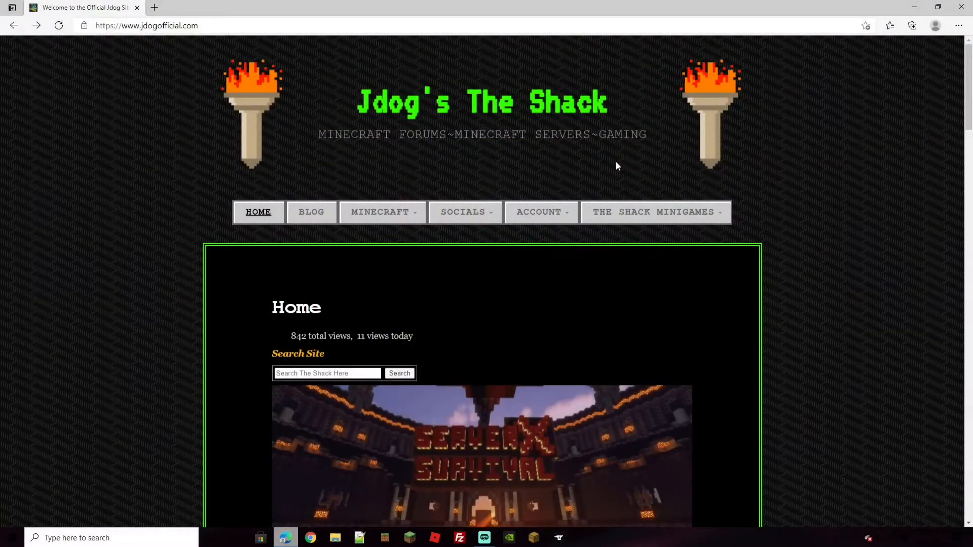
Look over the account options offered in the example site's navigation, such as registration, login, logout and user
mouse_move(548, 216)
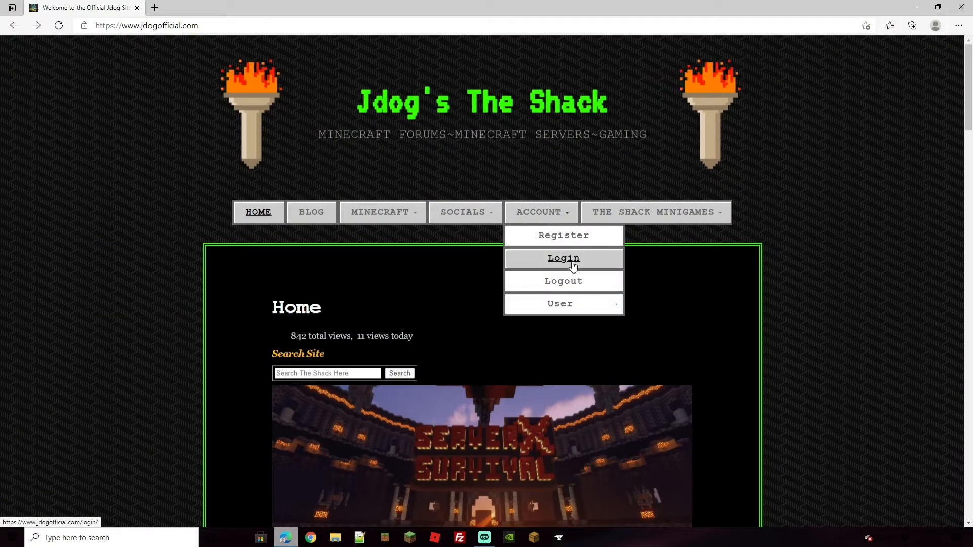
mouse_move(568, 313)
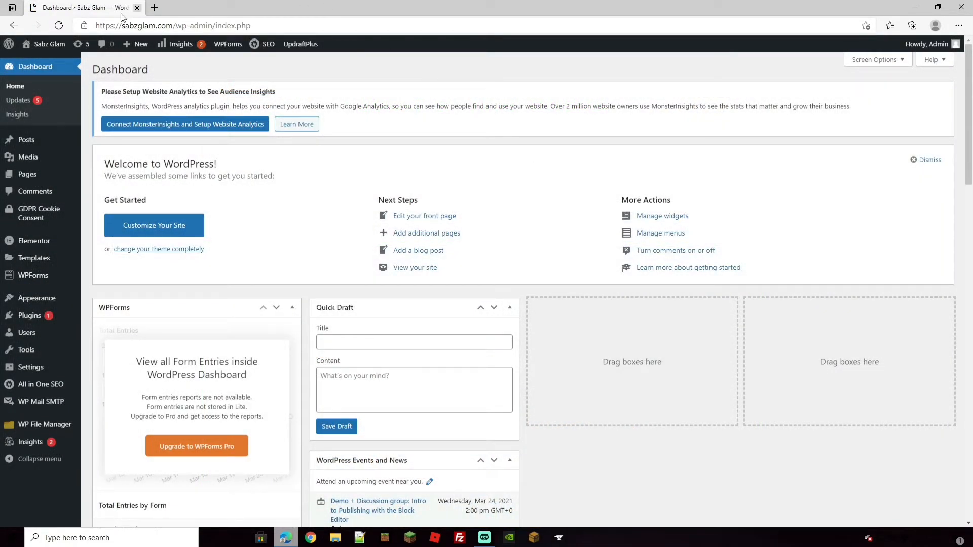
Search the plugin directory for "member", then install and activate the Ultimate Member plugin
left_click(30, 314)
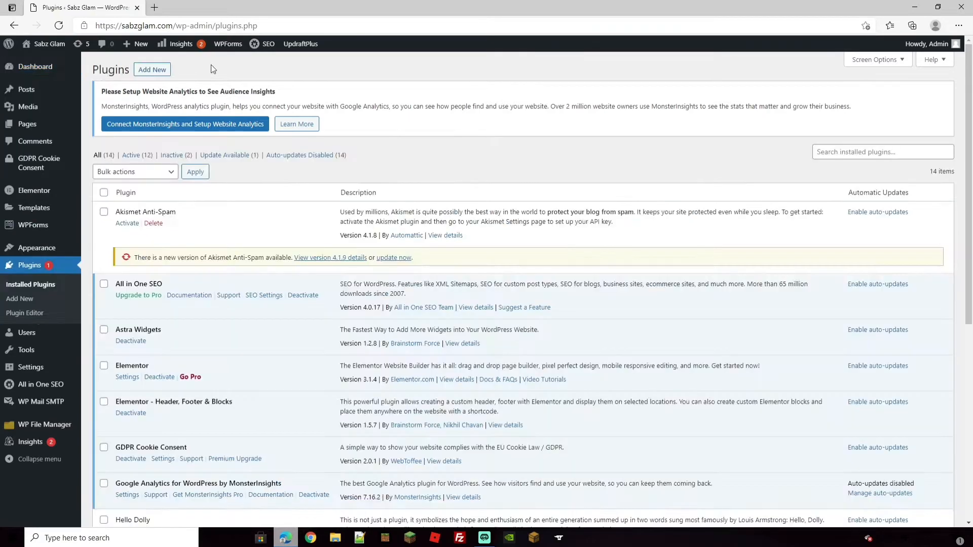
left_click(150, 71)
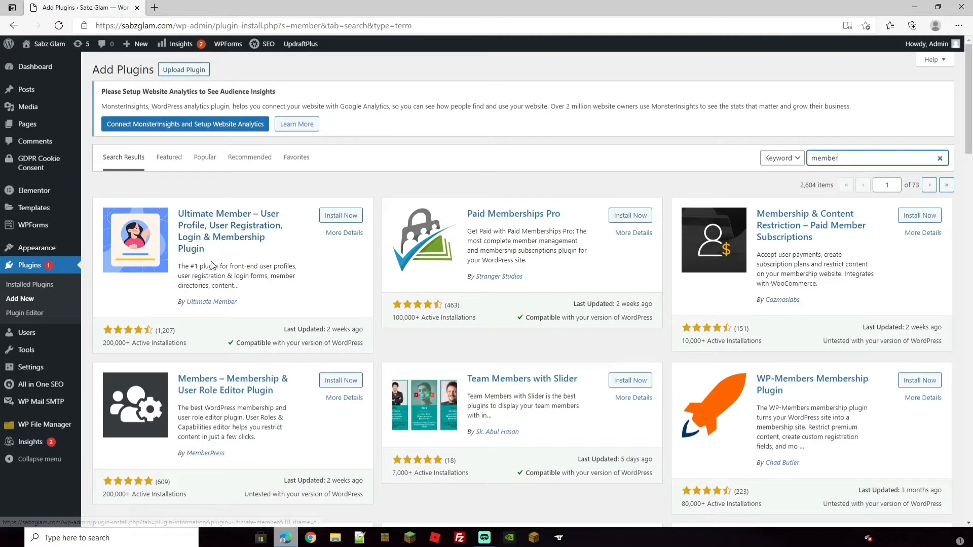
left_click(336, 219)
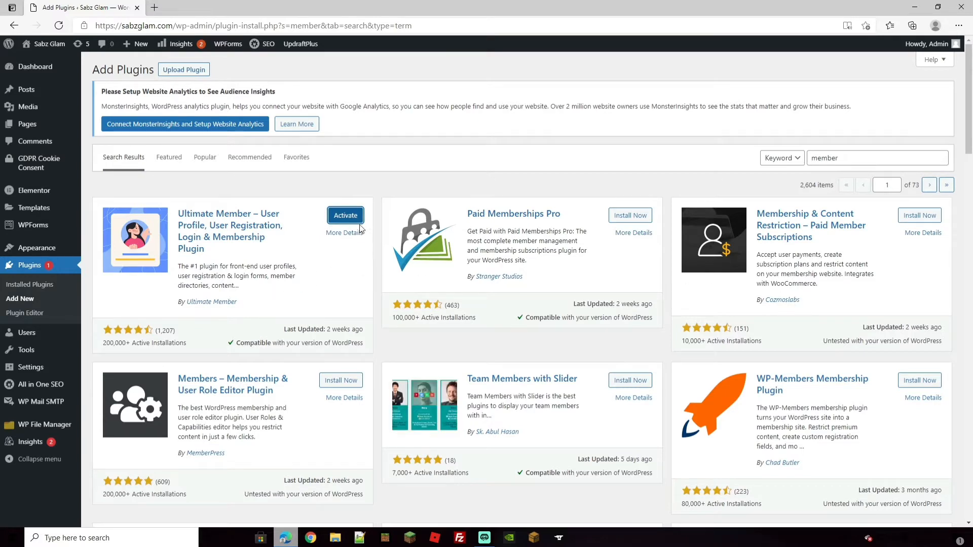
left_click(342, 217)
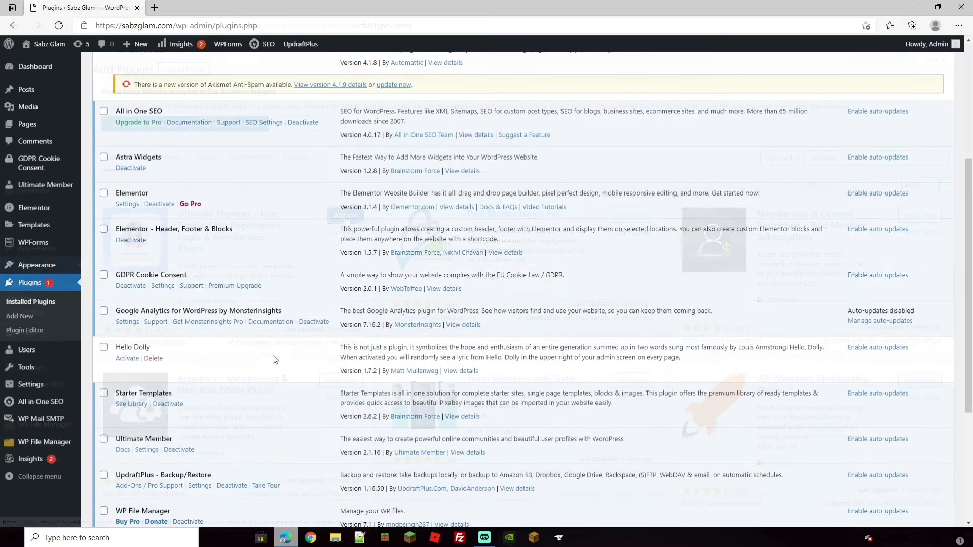
Open the Ultimate Member plugin's settings and have it create its required user, login, registration and account pages
scroll(227, 380, "down", 1)
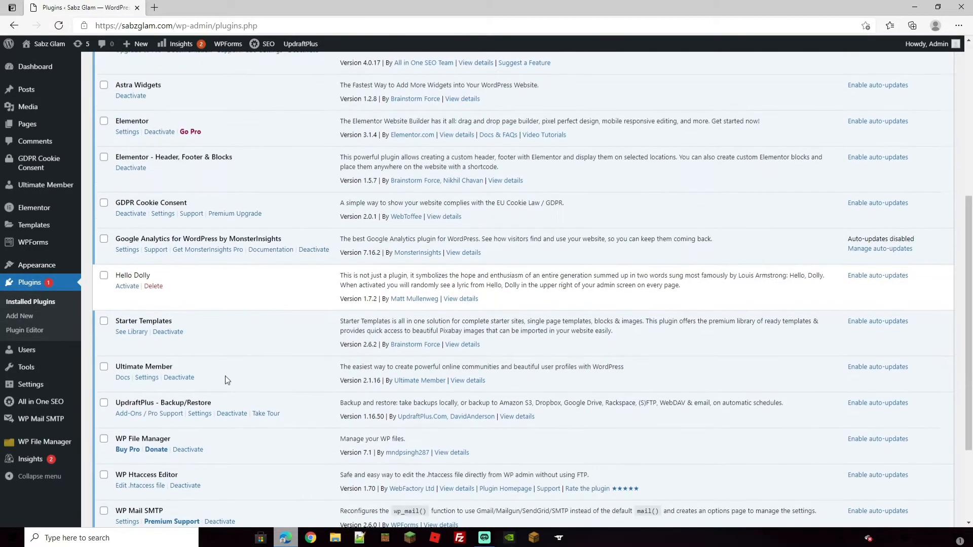
left_click(147, 377)
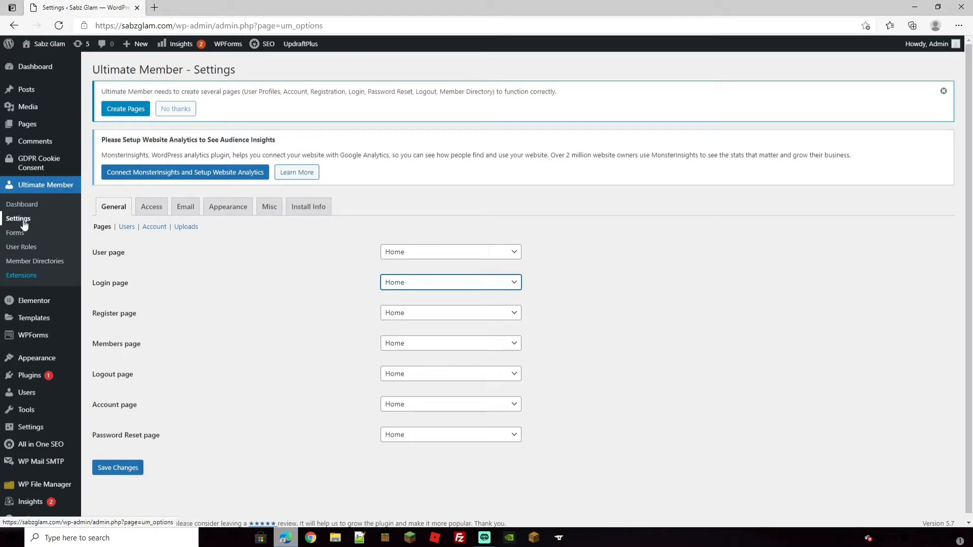
mouse_move(31, 381)
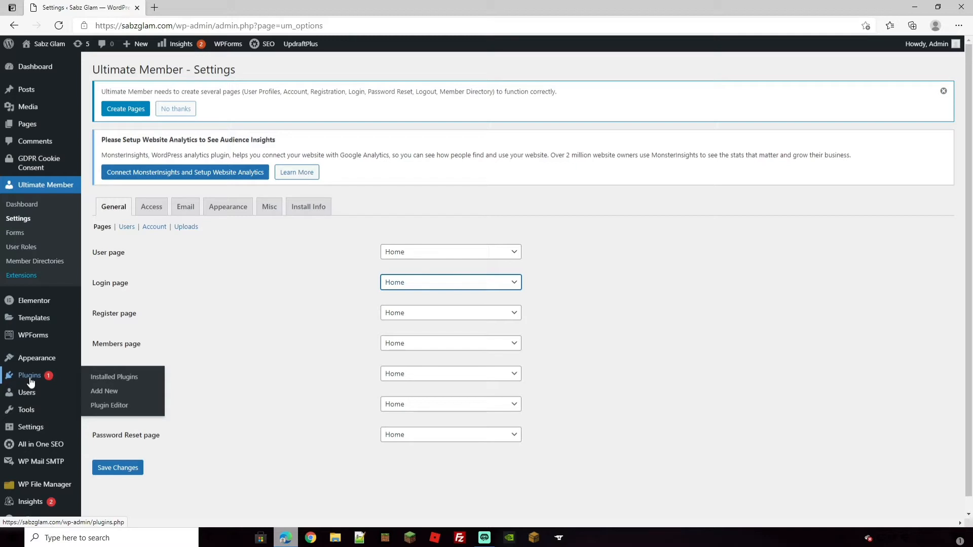
left_click(125, 109)
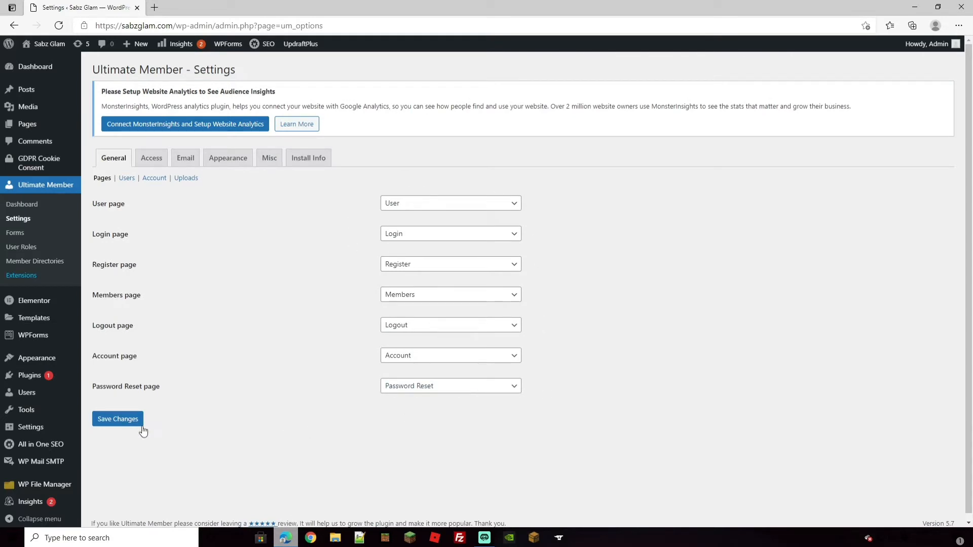
Review Ultimate Member's Global Site Access choices, its email notifications and its mail sender settings
left_click(151, 157)
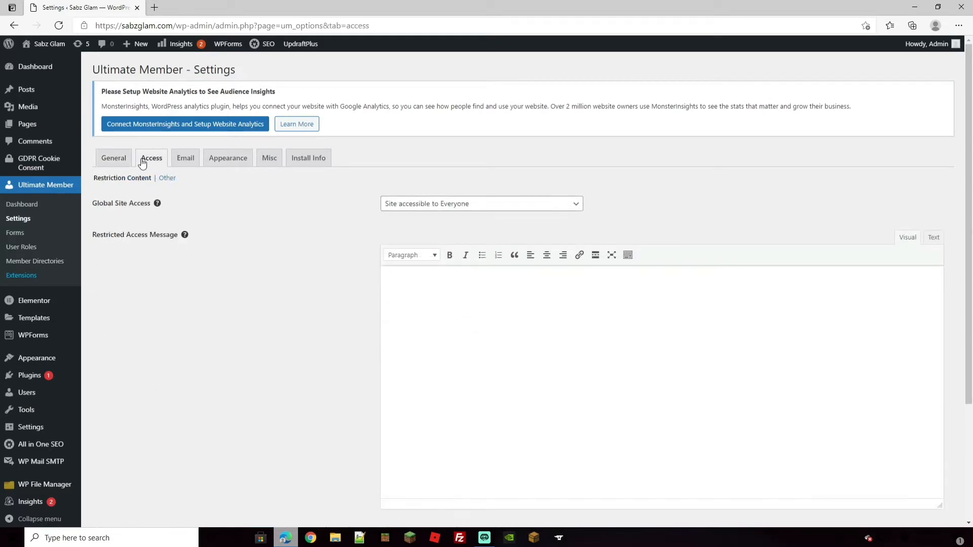
left_click(551, 206)
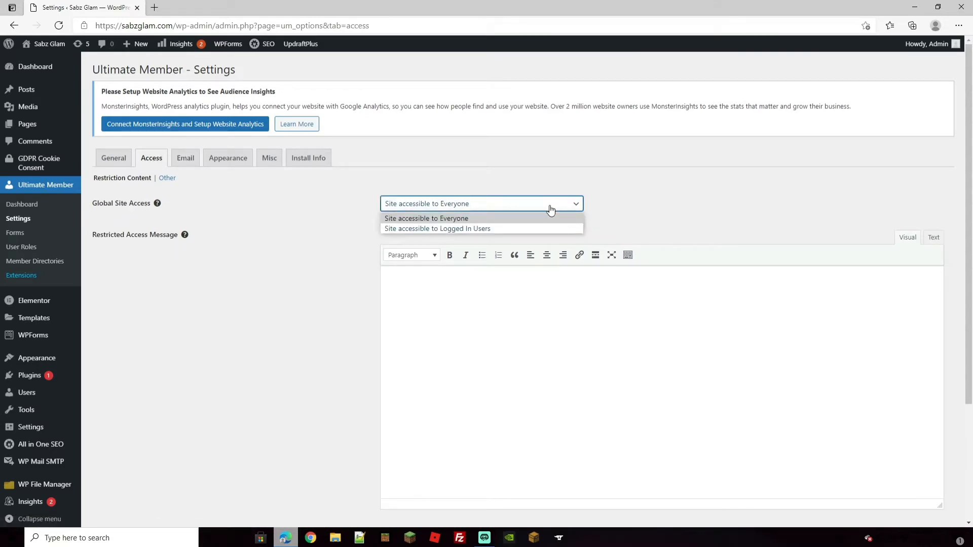
left_click(185, 157)
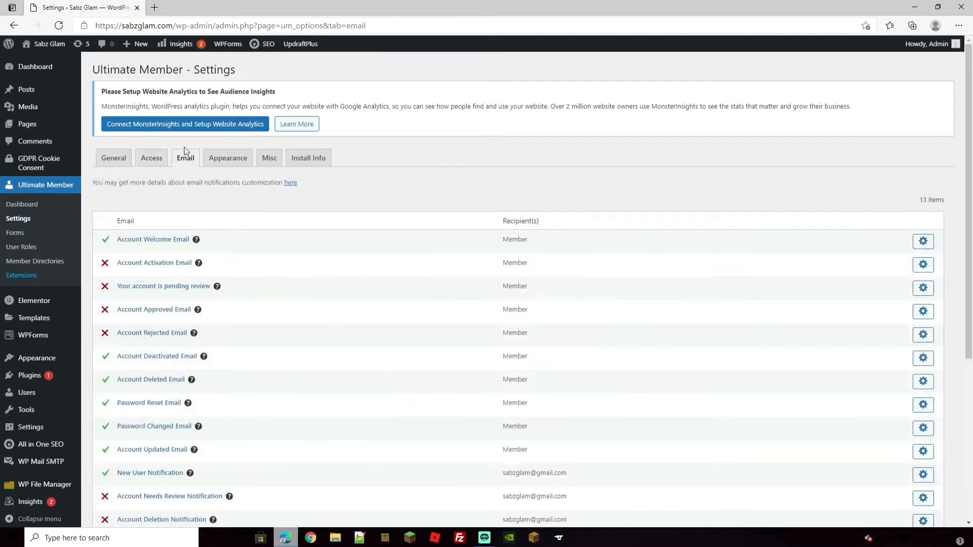
scroll(203, 180, "down", 3)
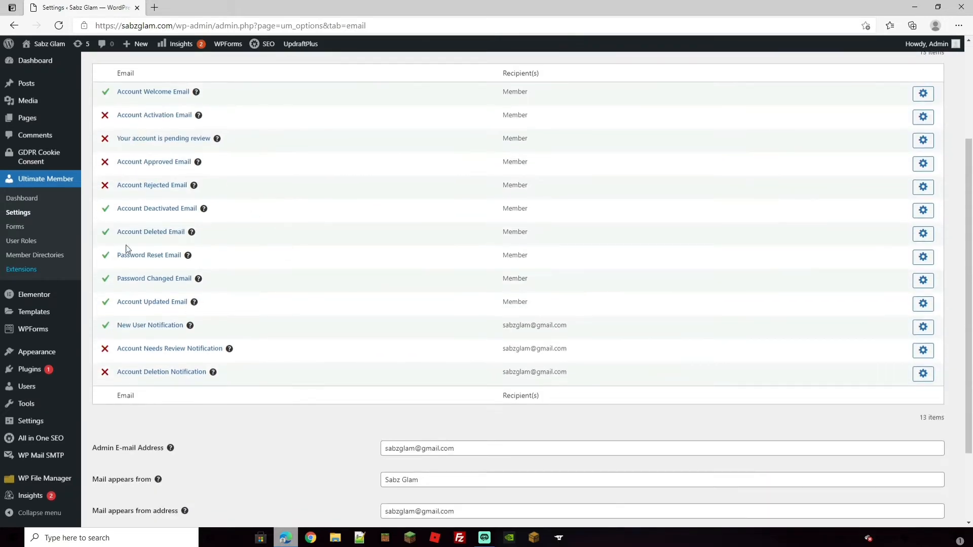
scroll(202, 335, "down", 2)
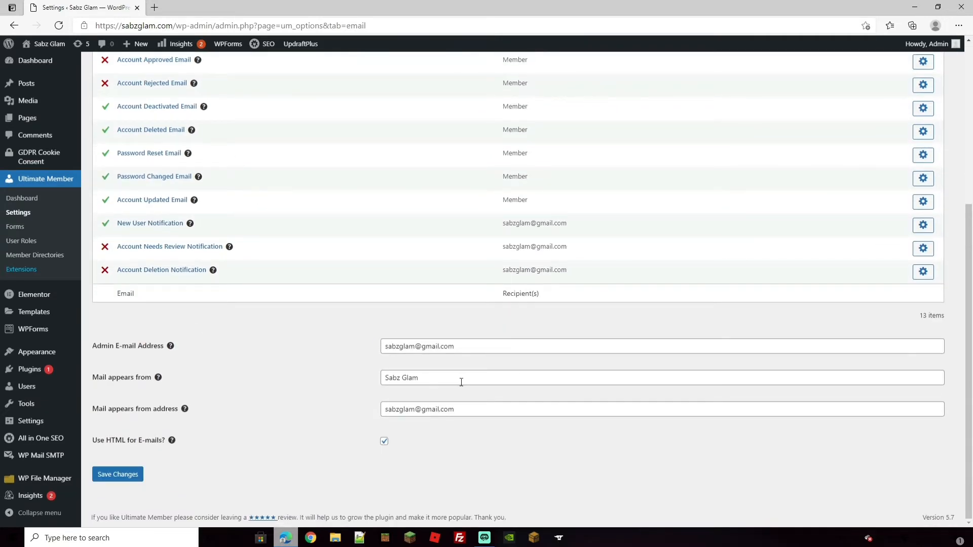
scroll(372, 262, "up", 5)
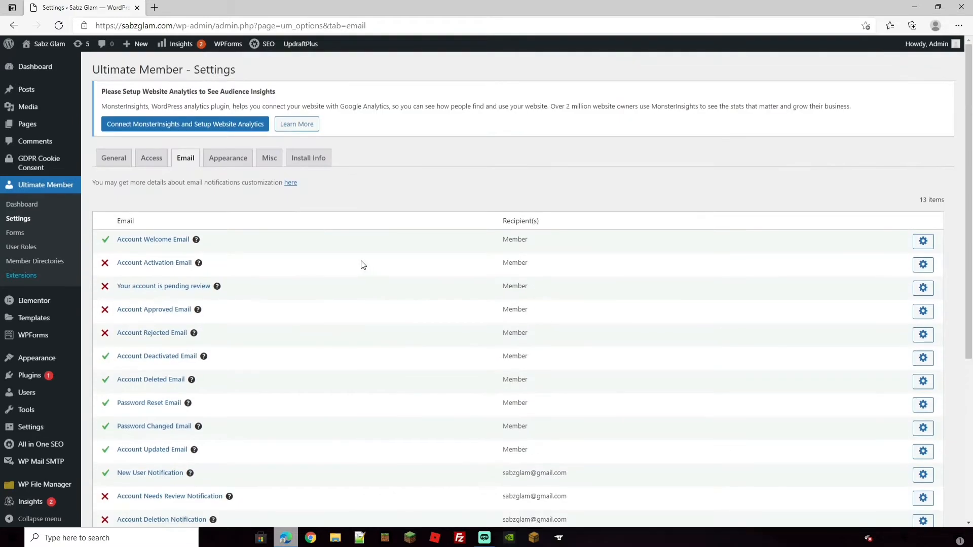
left_click(228, 156)
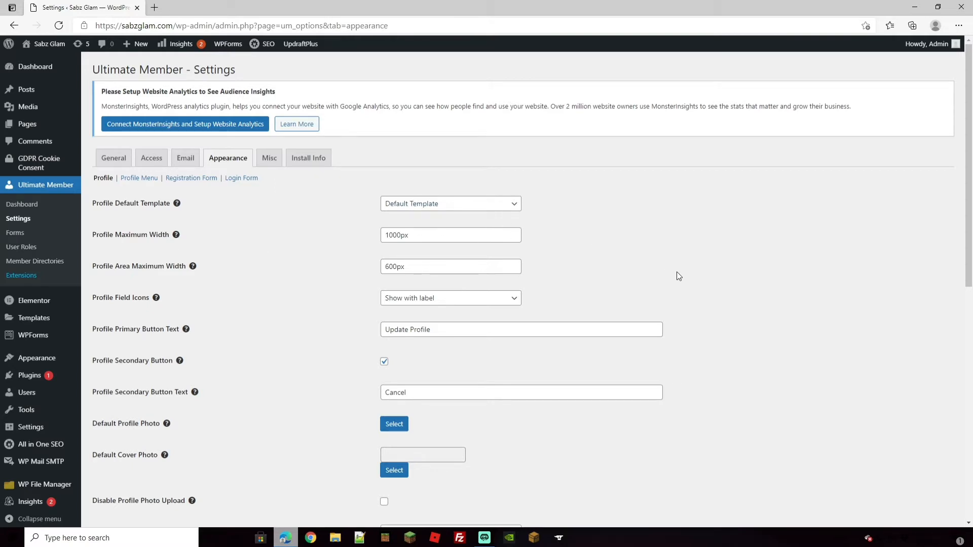
scroll(678, 275, "down", 2)
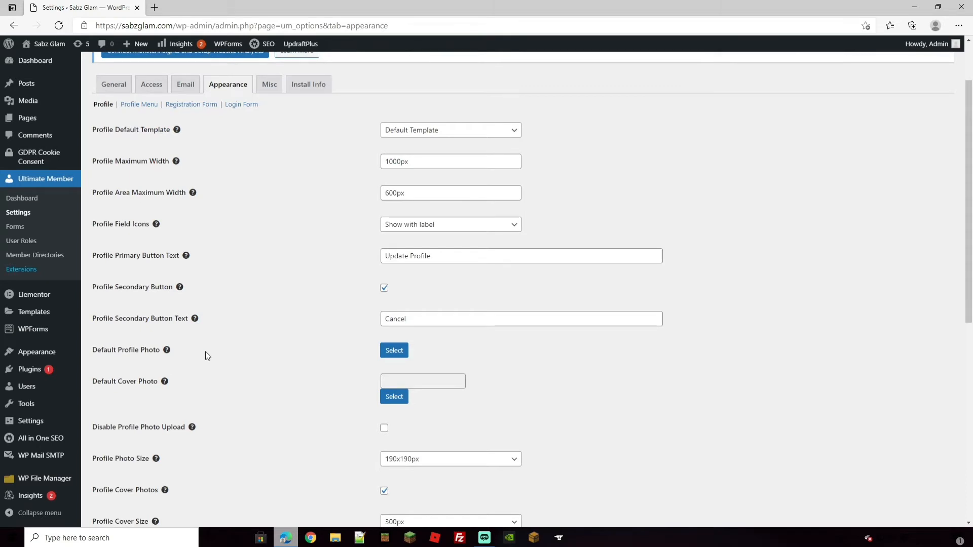
scroll(587, 271, "down", 4)
scroll(588, 271, "down", 2)
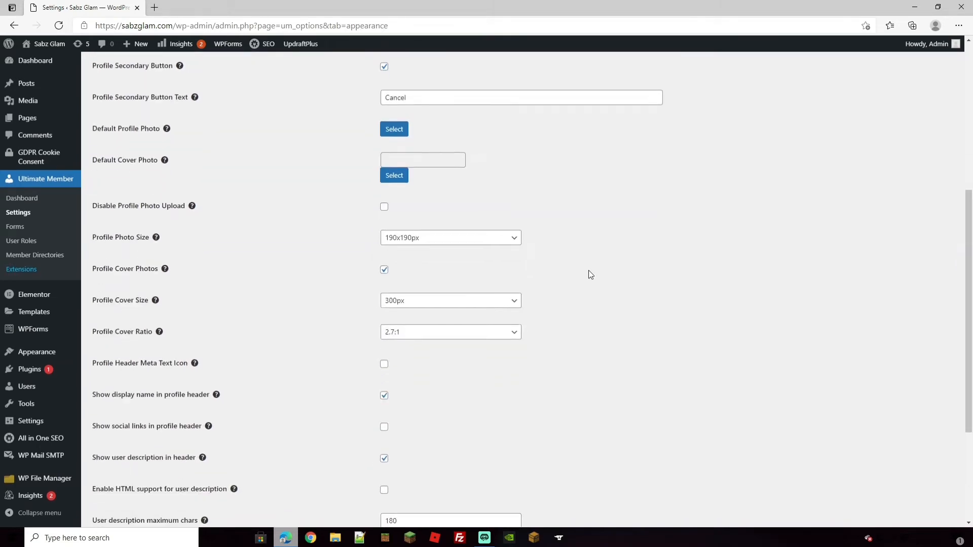
scroll(588, 275, "down", 4)
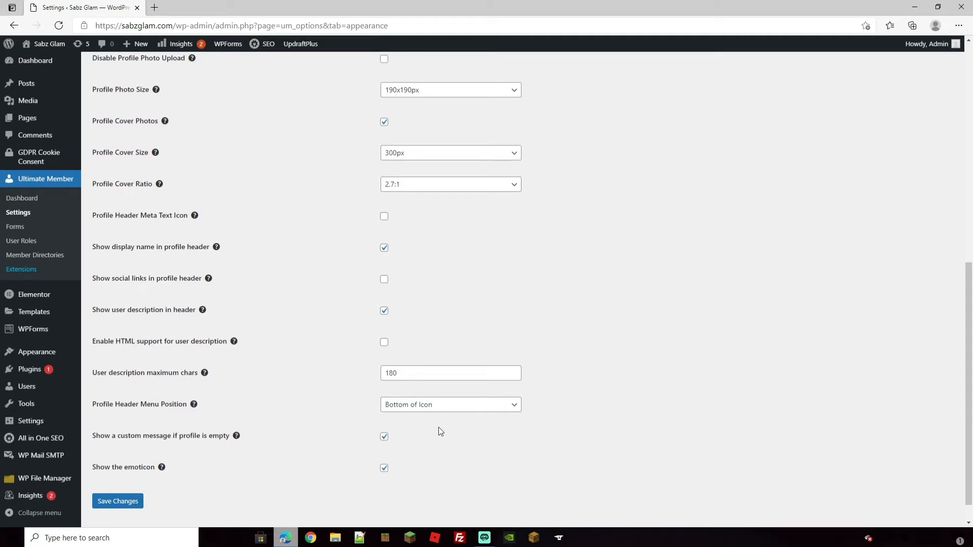
scroll(436, 415, "down", 1)
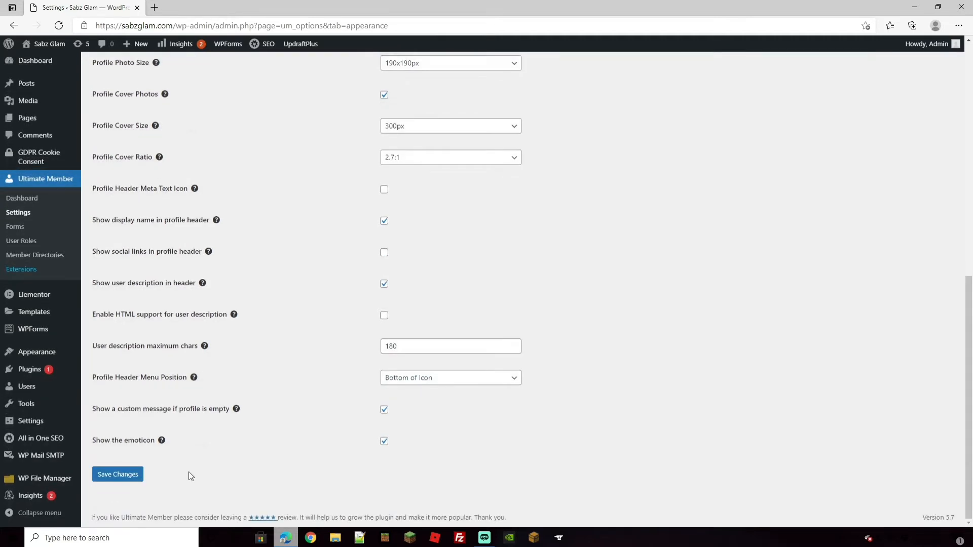
left_click(118, 474)
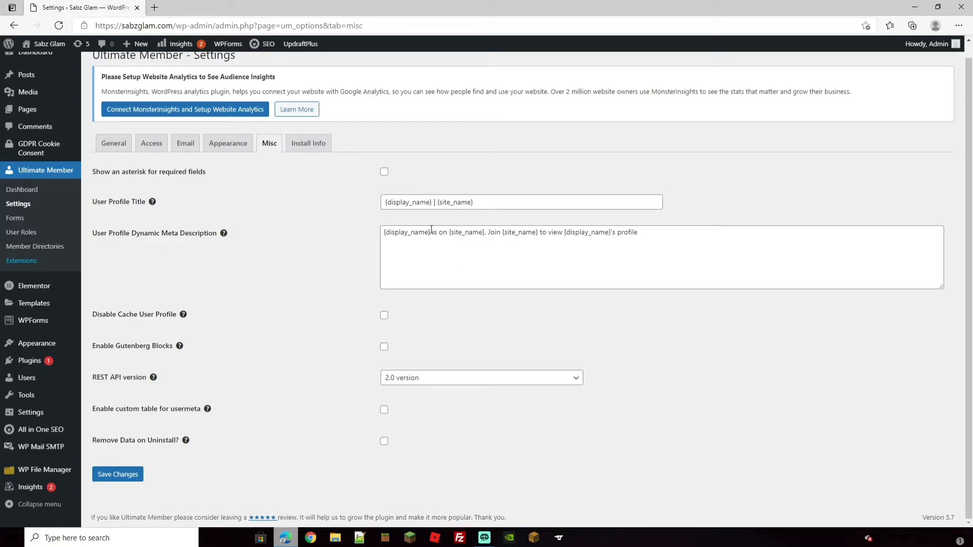
Examine the placeholders in the User Profile Dynamic Meta Description among Ultimate Member's miscellaneous settings
left_click_drag(431, 232, 381, 235)
left_click(430, 251)
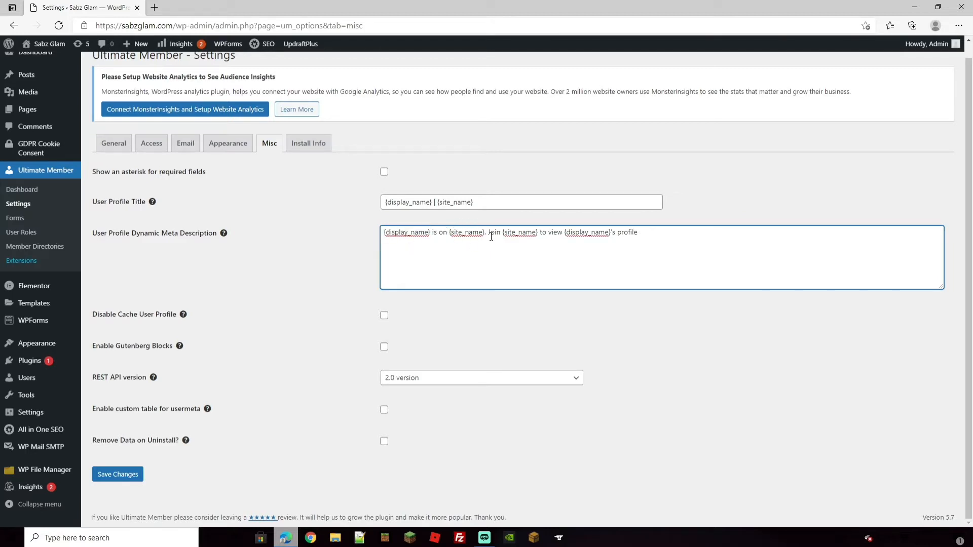
mouse_move(447, 229)
left_mouse_down()
mouse_move(431, 234)
mouse_move(439, 233)
left_mouse_up()
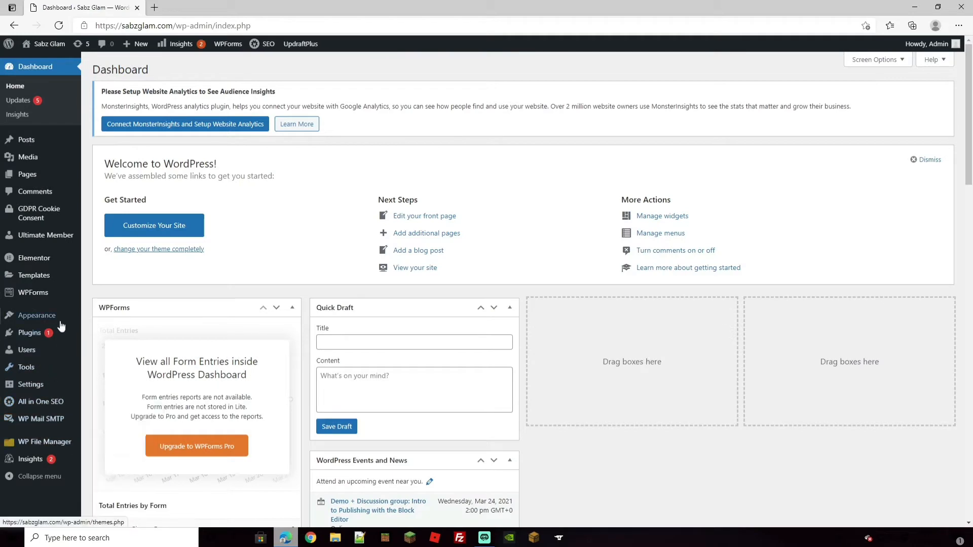
Open the list of all site pages and check it for the pages belonging to Ultimate Member
mouse_move(27, 354)
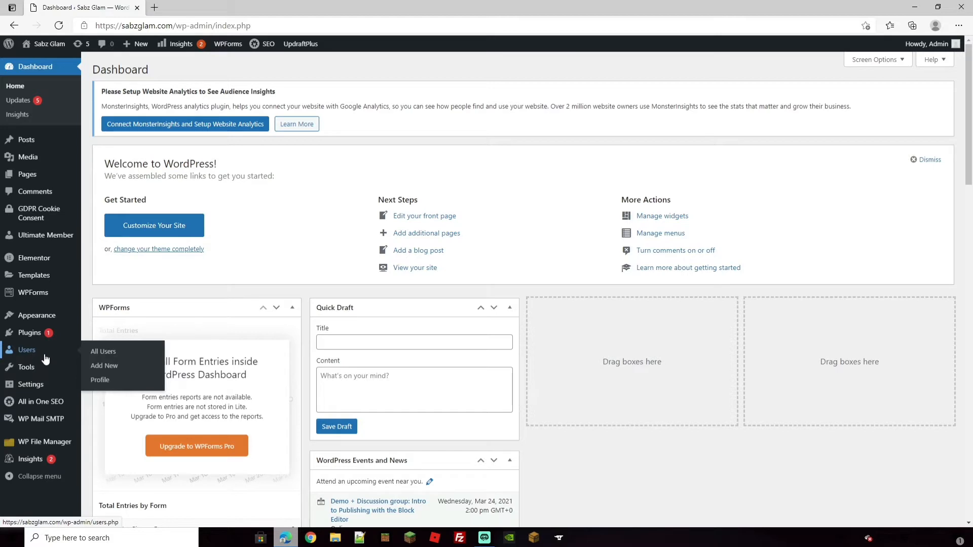
mouse_move(47, 246)
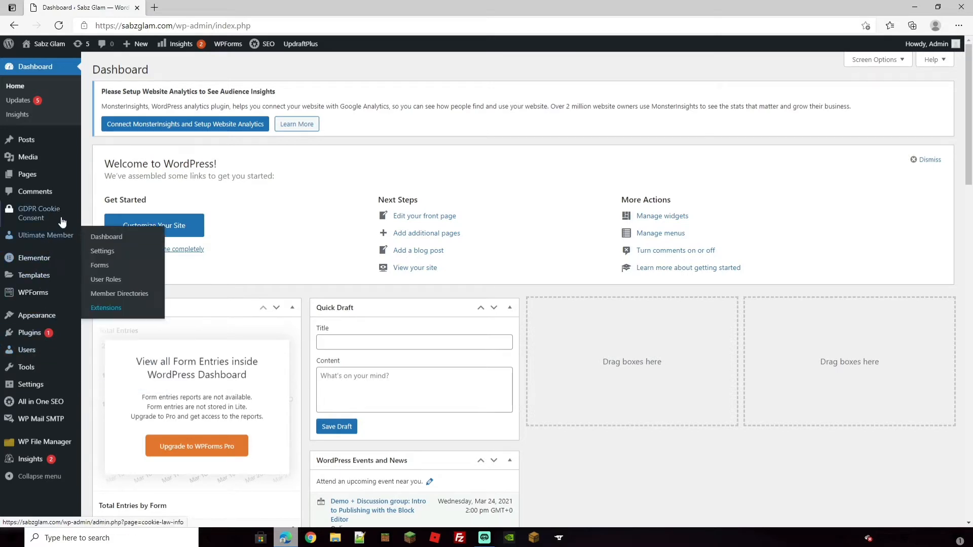
mouse_move(49, 166)
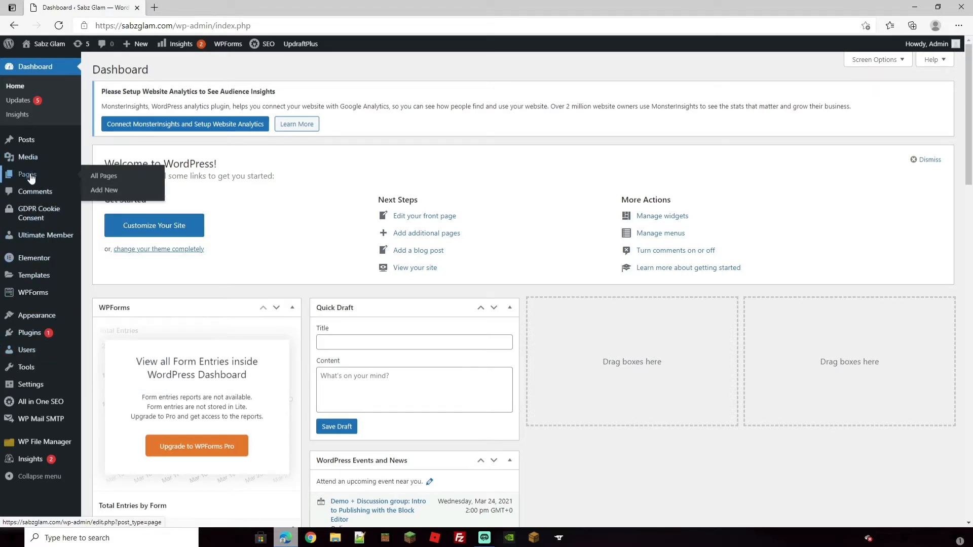
left_click(29, 175)
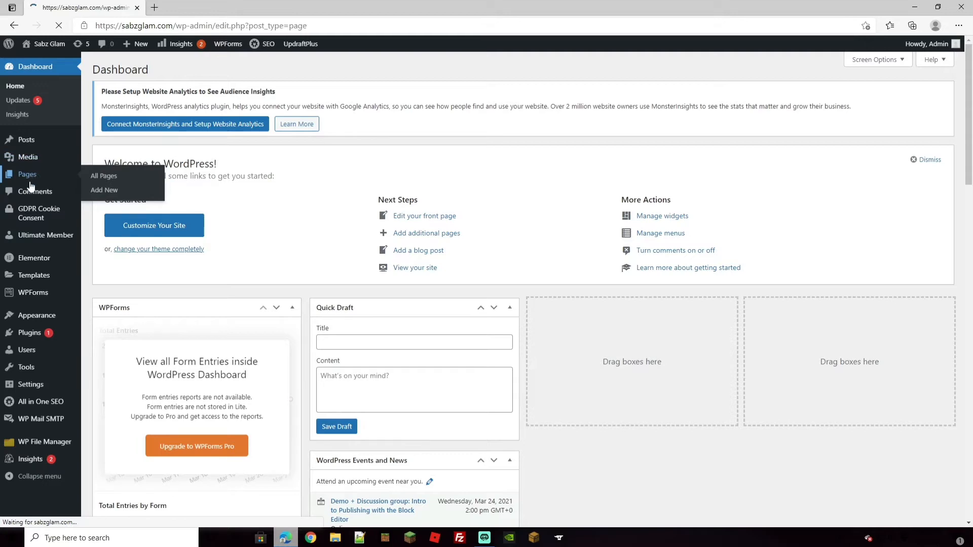
scroll(224, 297, "down", 10)
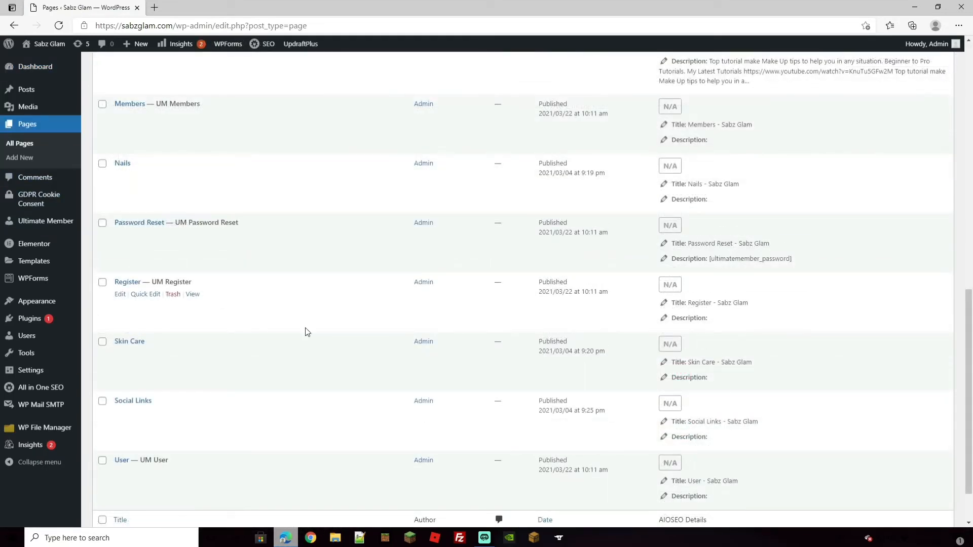
scroll(306, 325, "up", 10)
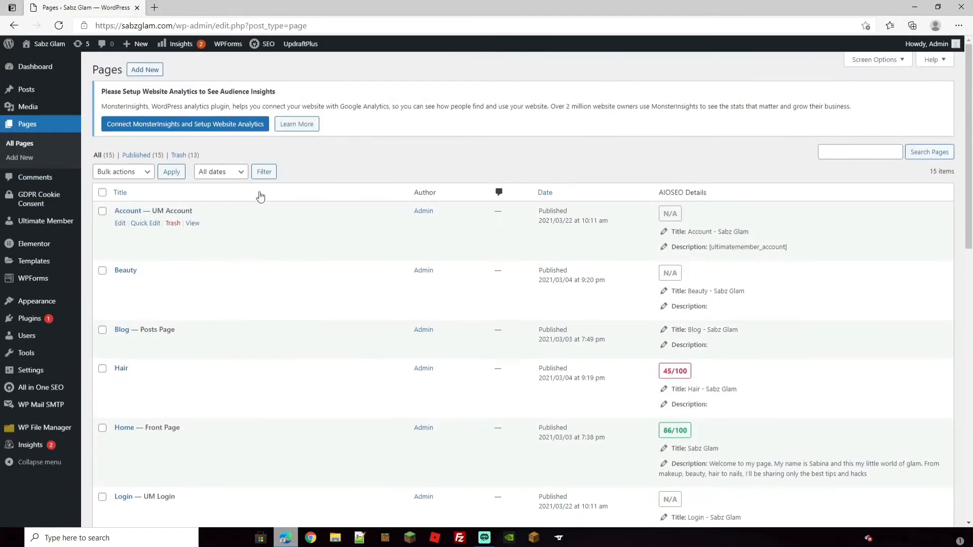
Visit the live site and open its primary menu, Menu 1, for editing in the theme customizer
mouse_move(45, 44)
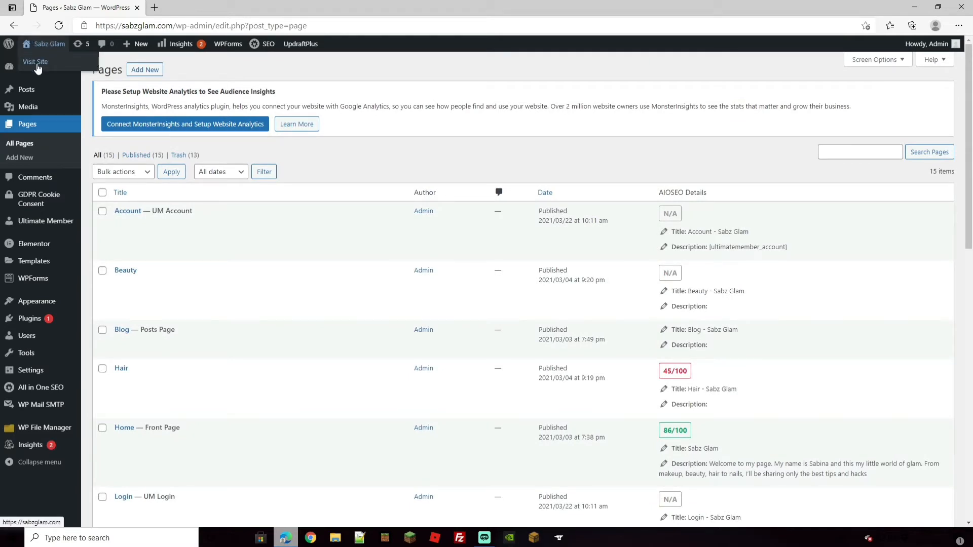
left_click(36, 63)
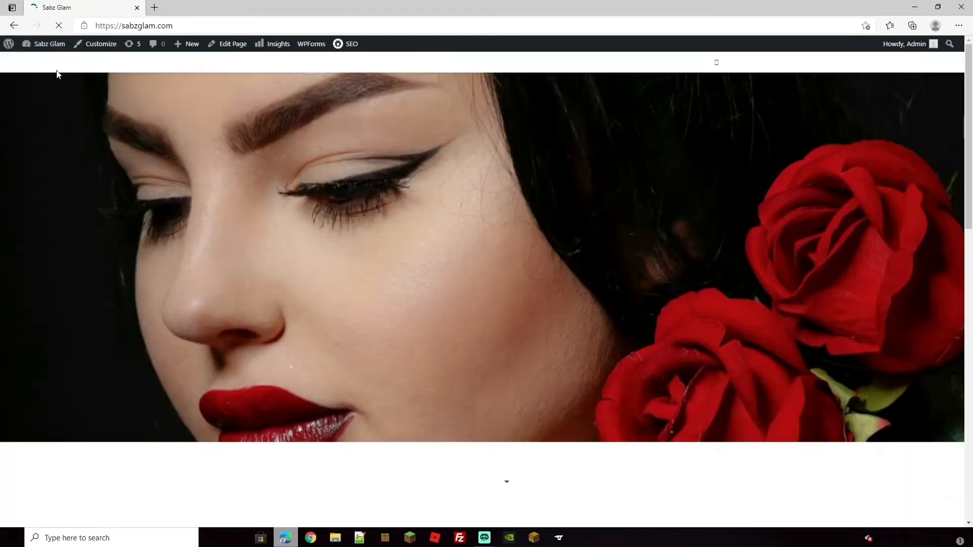
left_click(96, 51)
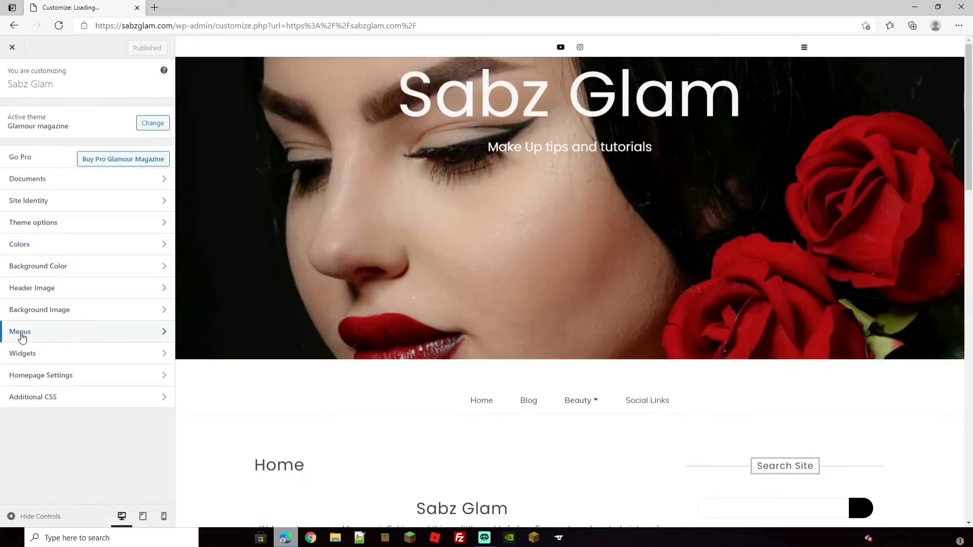
left_click(23, 332)
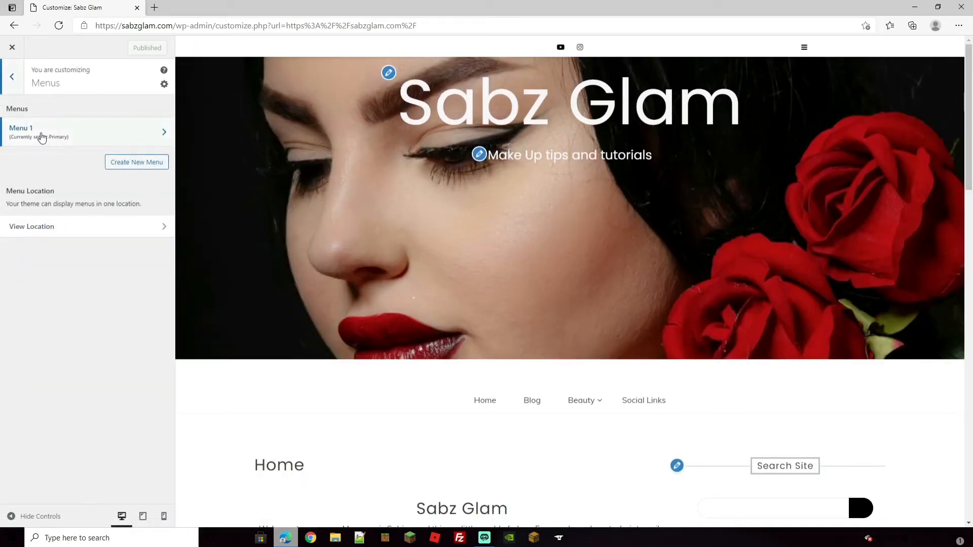
left_click(59, 134)
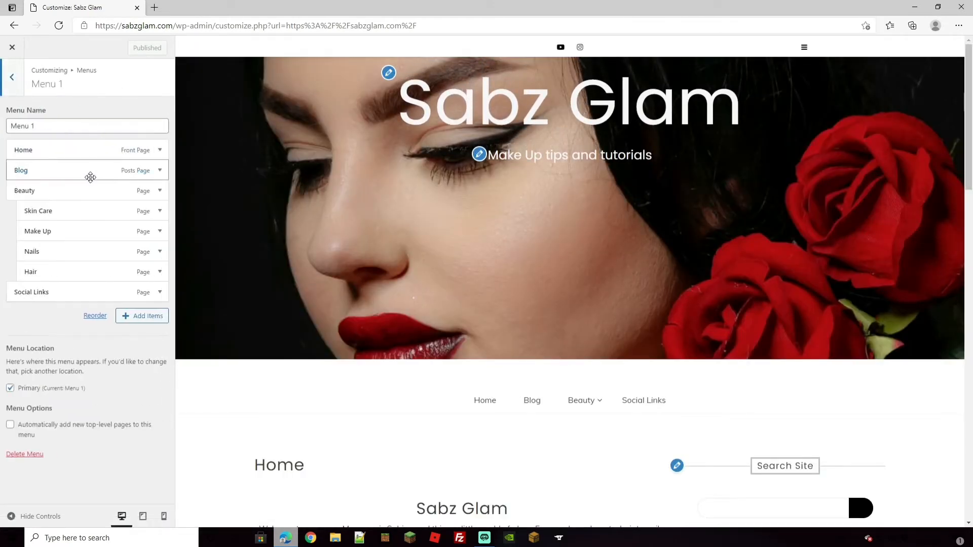
Add the Password Reset, Account and Logout pages to Menu 1
left_click(144, 316)
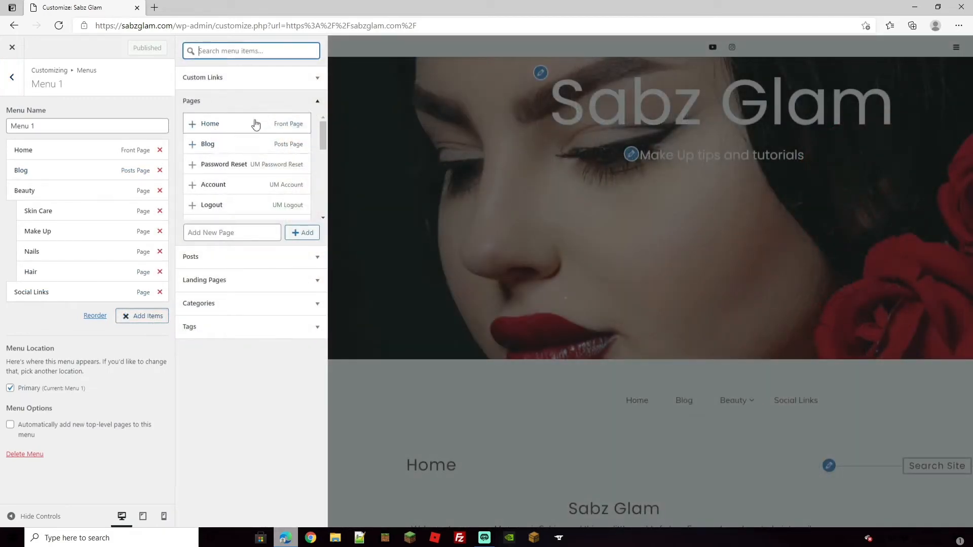
left_click(231, 168)
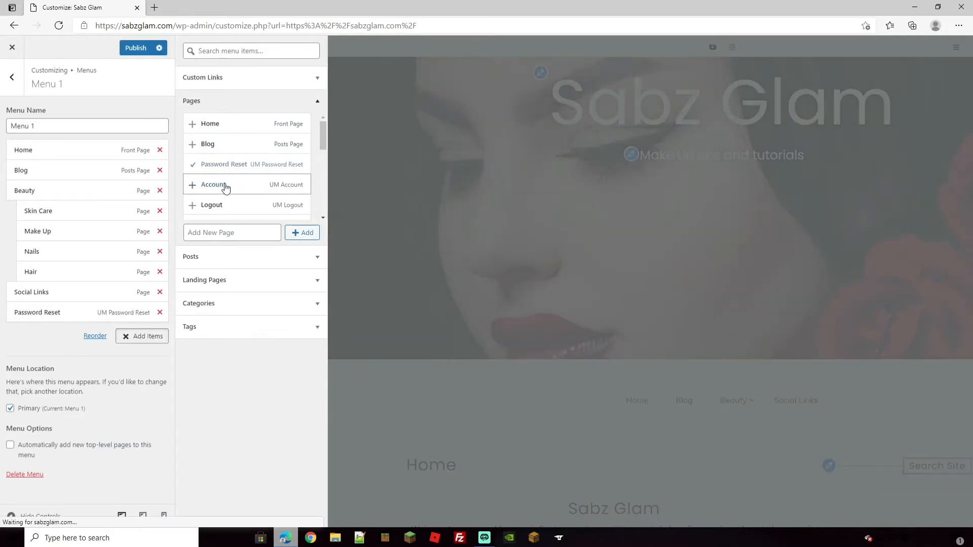
left_click(226, 187)
scroll(217, 189, "down", 1)
left_click(217, 189)
scroll(230, 185, "down", 1)
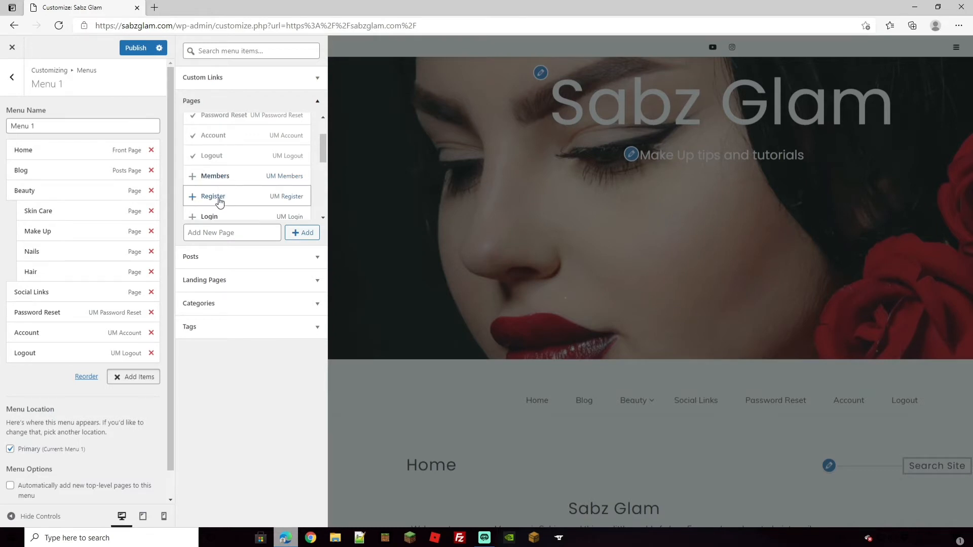
Add the Register, Login and User pages to Menu 1 and finish adding items
scroll(222, 200, "down", 1)
left_click(213, 198)
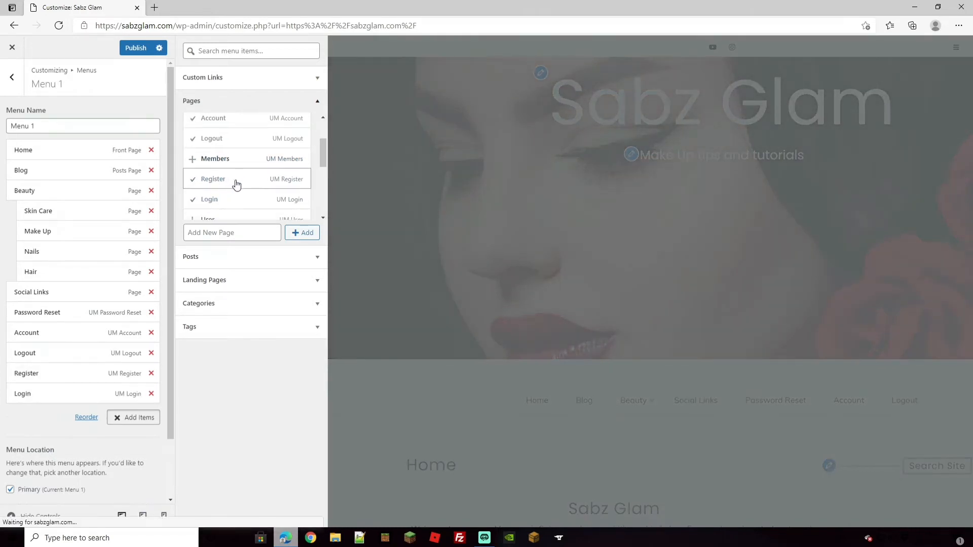
scroll(237, 183, "down", 2)
left_click(214, 195)
scroll(275, 188, "down", 3)
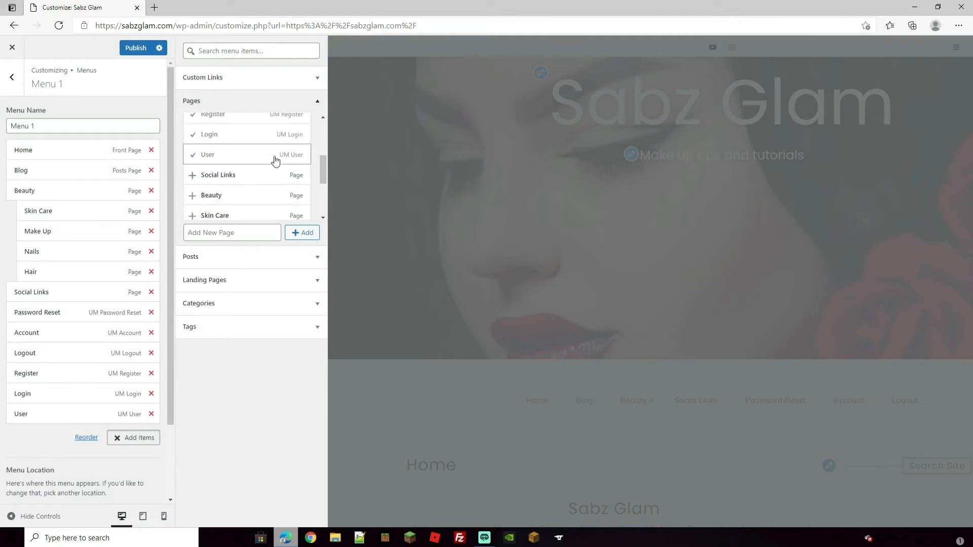
scroll(266, 141, "up", 5)
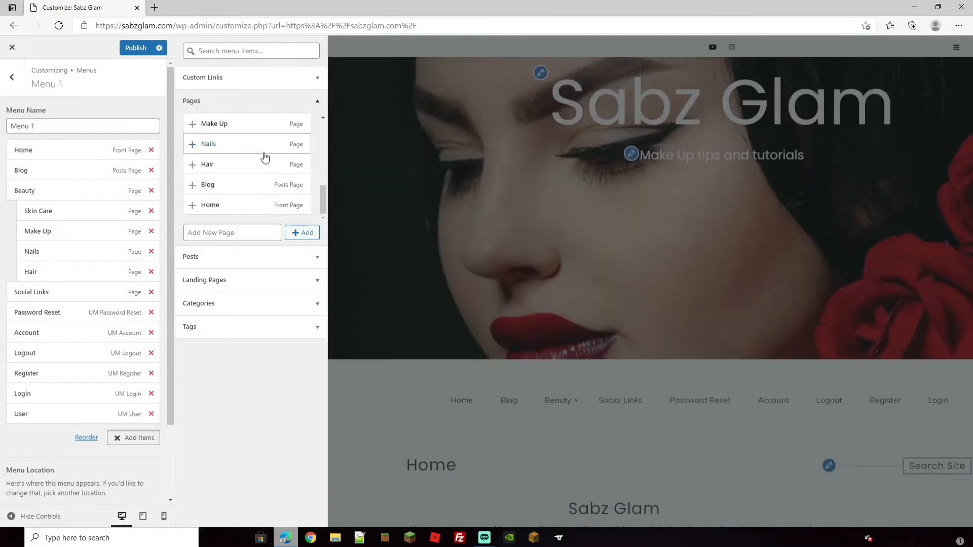
left_click(225, 384)
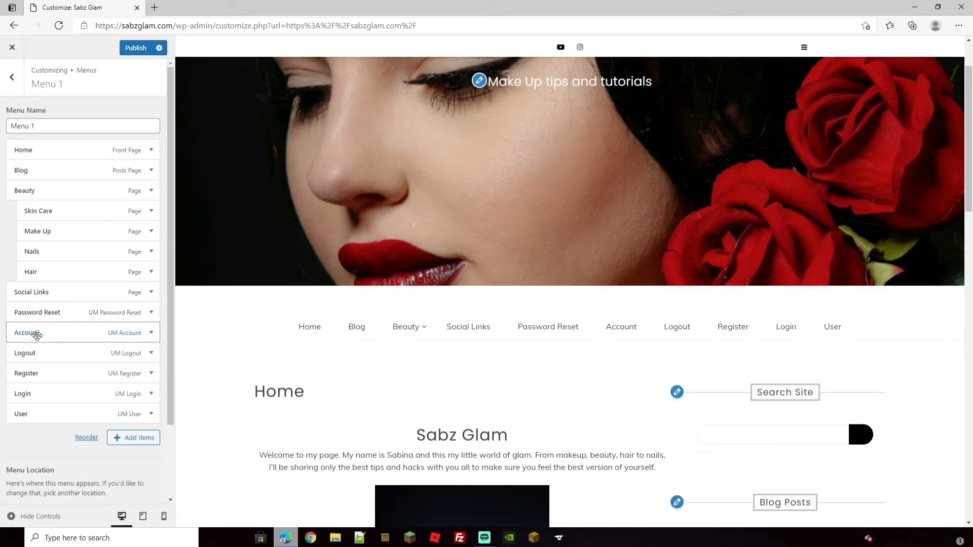
Nest Password Reset, Logout, Register, Login and User under Account in Menu 1, publish the changes and leave the customizer
mouse_move(37, 336)
left_mouse_down()
mouse_move(33, 305)
mouse_move(37, 354)
left_mouse_up()
left_click_drag(27, 374, 37, 418)
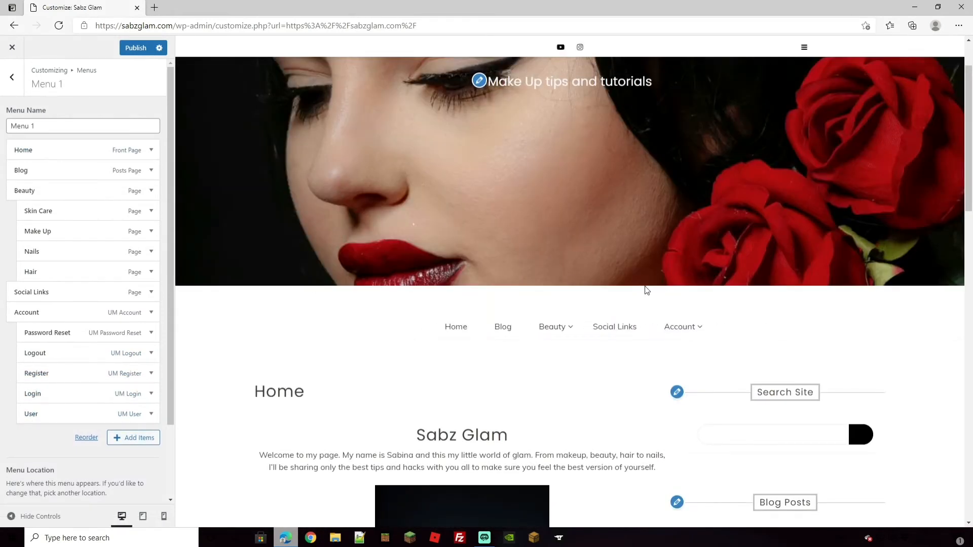
mouse_move(685, 332)
left_click(11, 48)
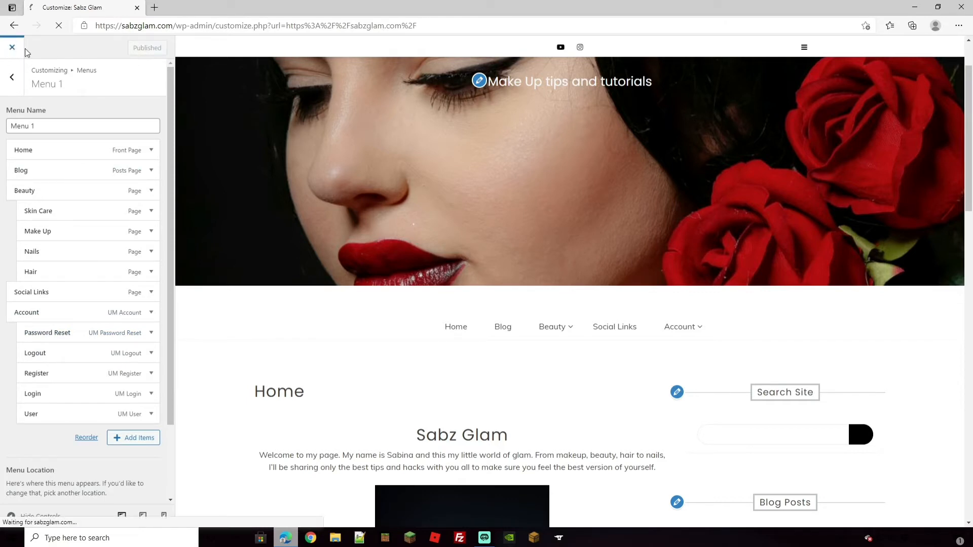
Open the Login page from the live site's Account submenu and look it over
scroll(806, 319, "down", 5)
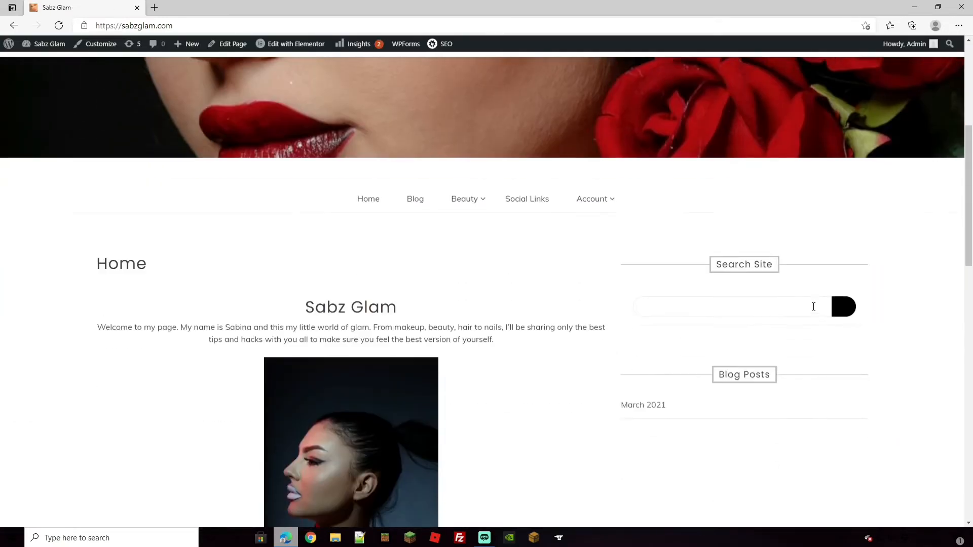
scroll(696, 318, "up", 4)
scroll(697, 318, "down", 1)
mouse_move(602, 336)
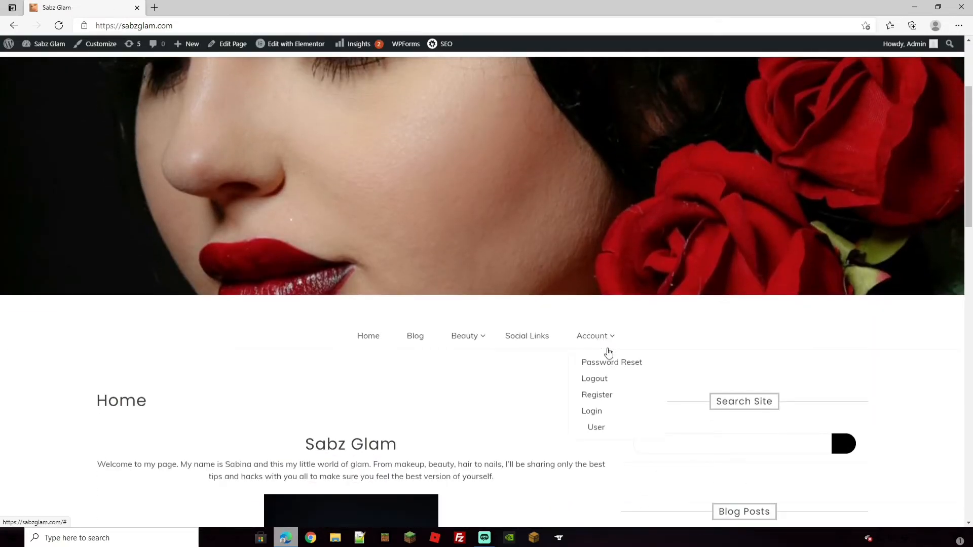
left_click(592, 411)
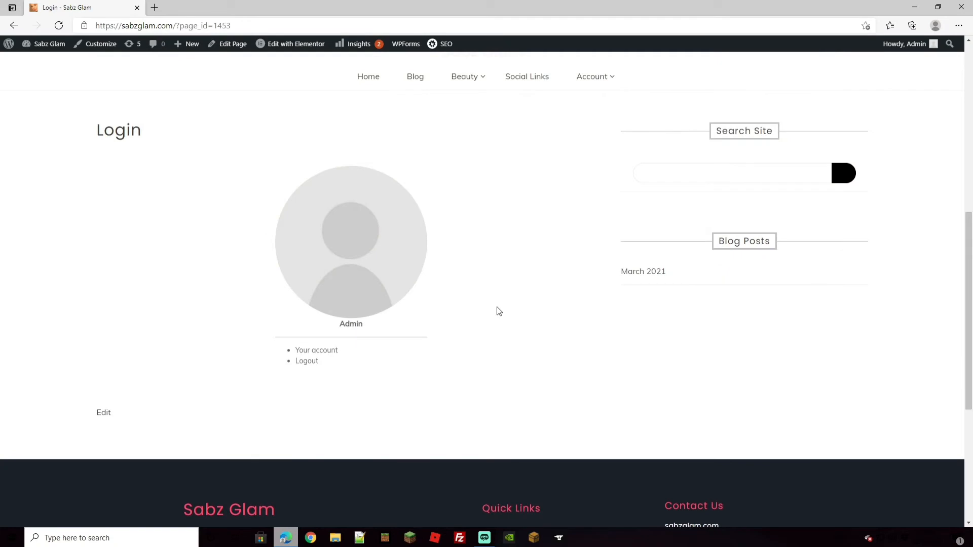
scroll(363, 327, "up", 5)
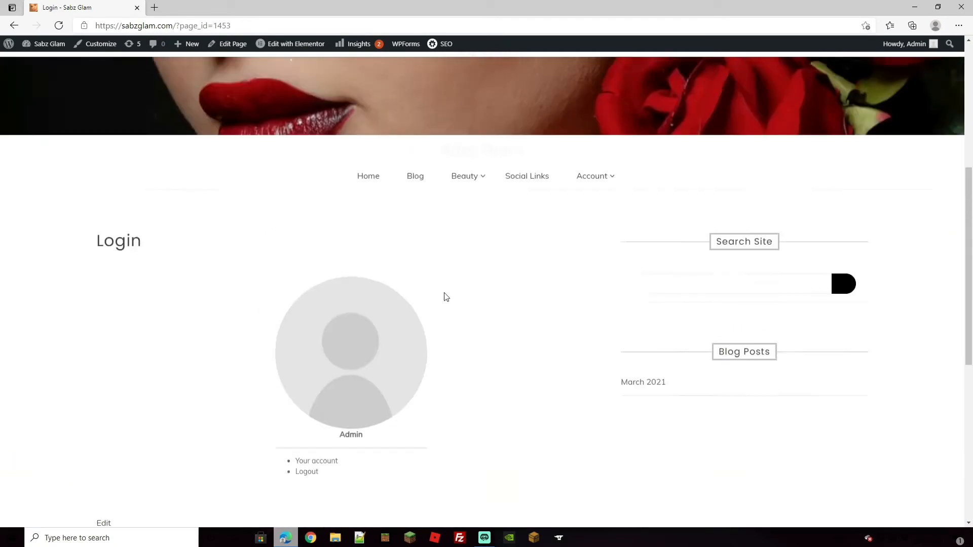
Visit the User profile page and the Password Reset page from the Account submenu
mouse_move(598, 365)
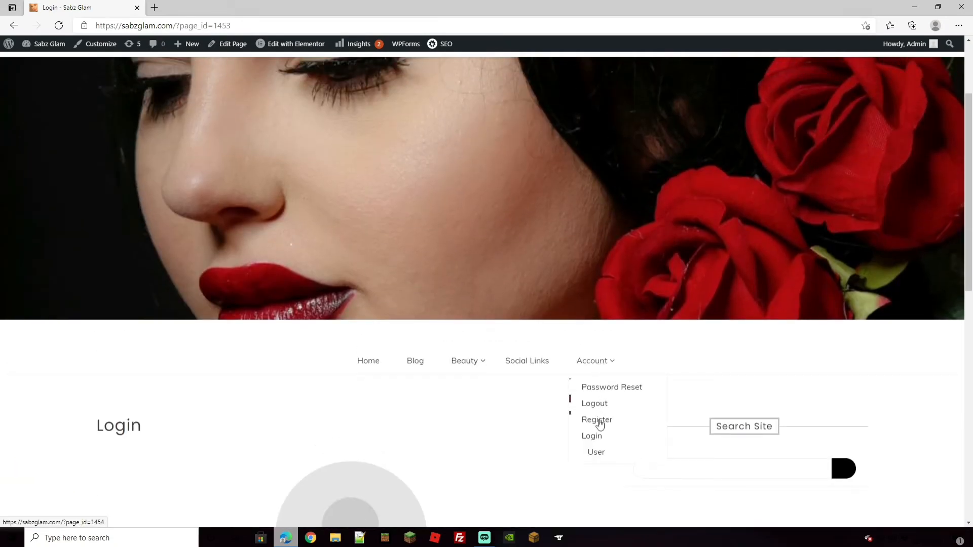
left_click(596, 452)
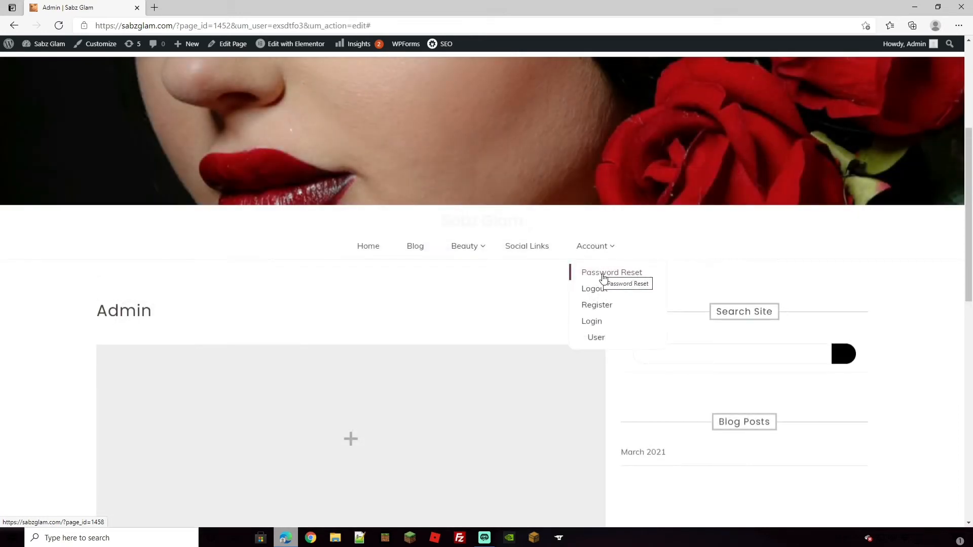
left_click(603, 277)
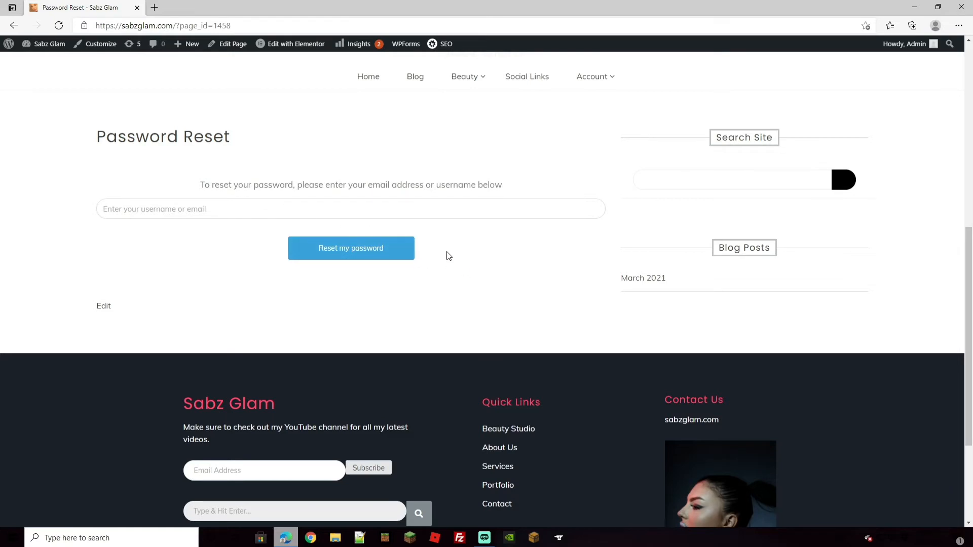
Log out of the site using the Logout entry under Account
scroll(468, 245, "up", 2)
mouse_move(604, 191)
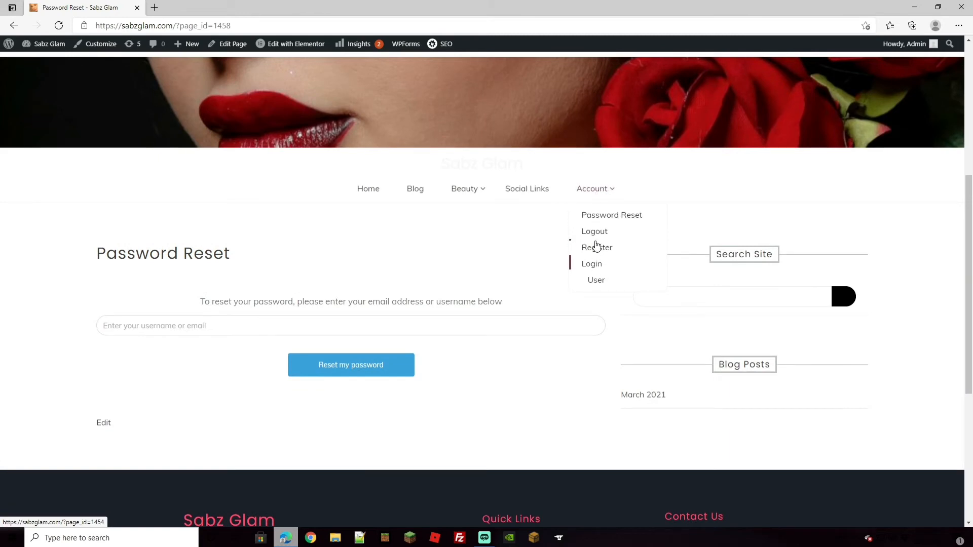
left_click(596, 232)
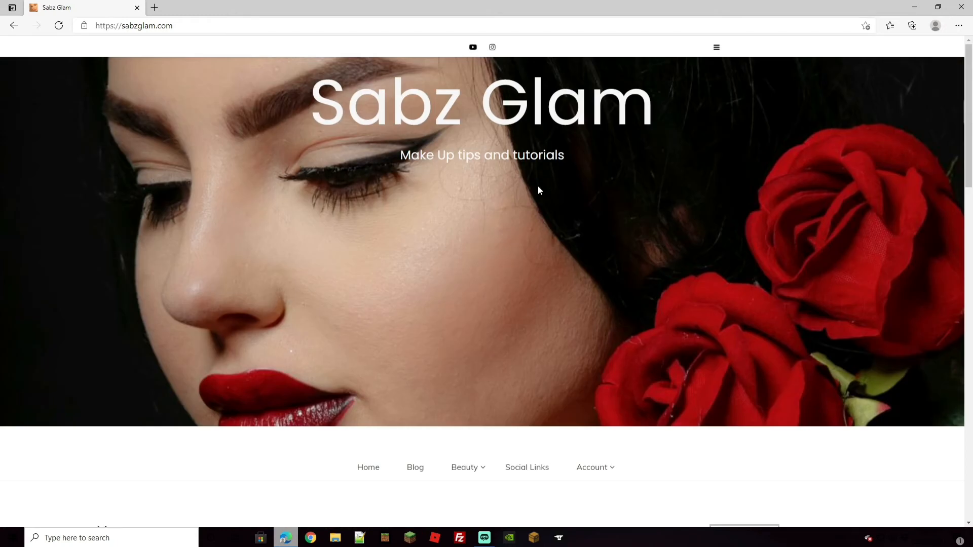
Open the Register page from the Account submenu as a logged-out visitor and examine the registration form's fields
scroll(536, 213, "down", 3)
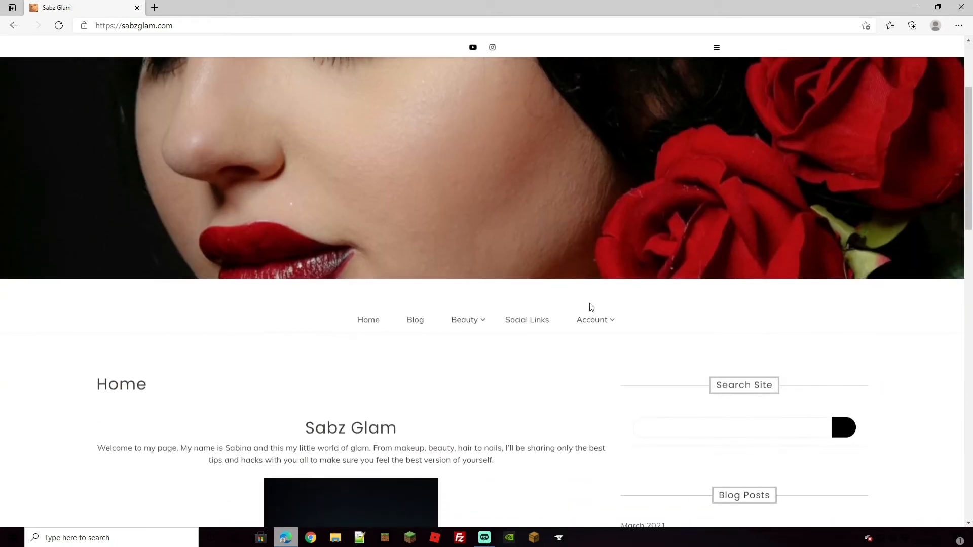
mouse_move(598, 325)
left_click(598, 379)
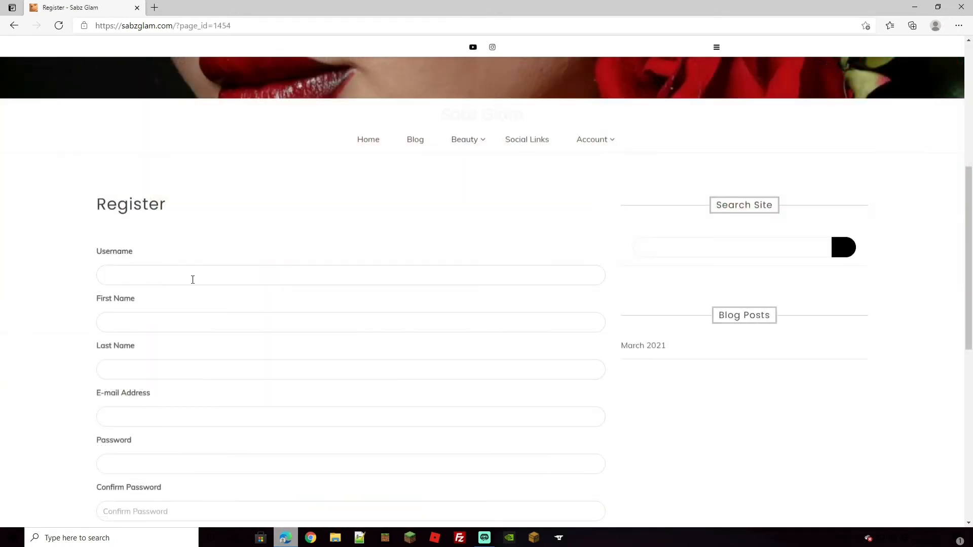
scroll(192, 278, "down", 3)
scroll(195, 279, "up", 2)
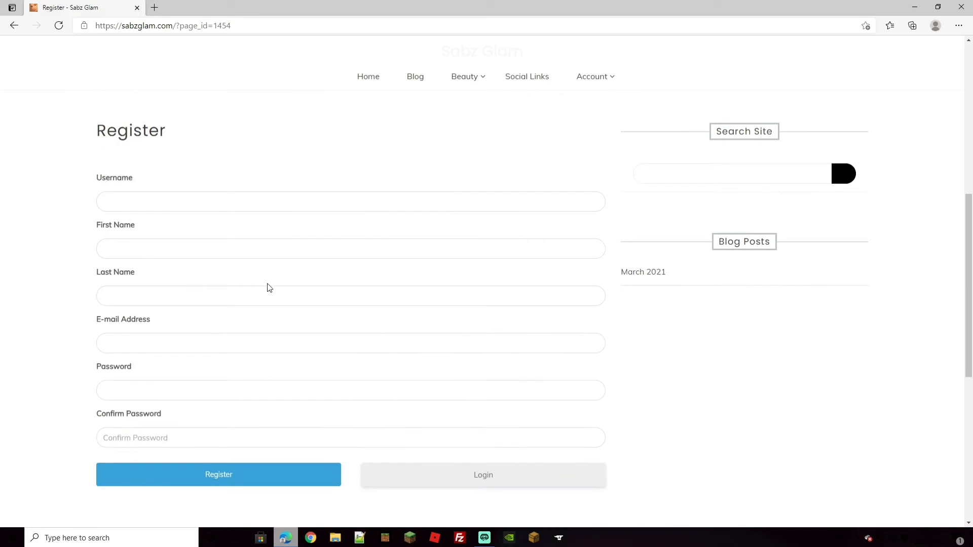
Look over the registered member's profile page and the site's Home page while logged in as that member
scroll(379, 236, "up", 3)
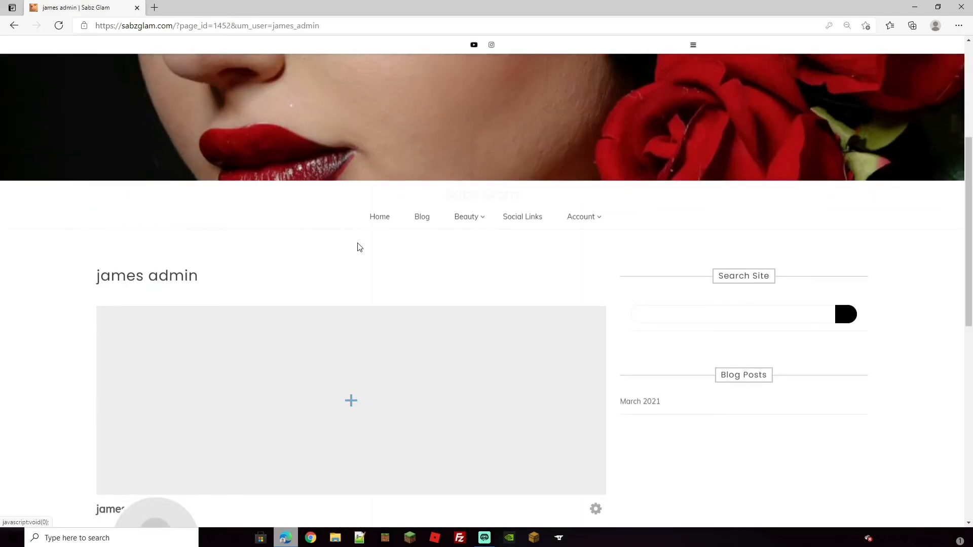
scroll(152, 298, "up", 2)
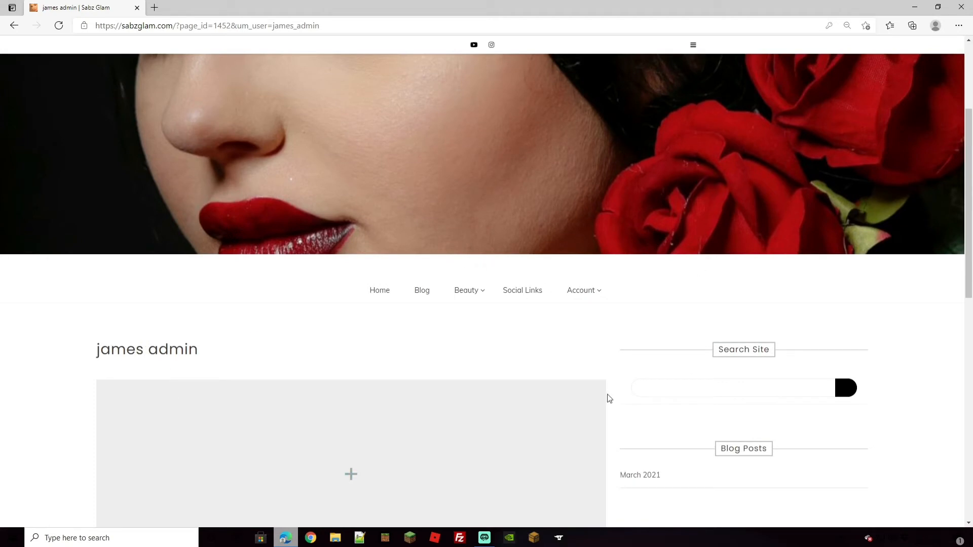
scroll(456, 325, "up", 3)
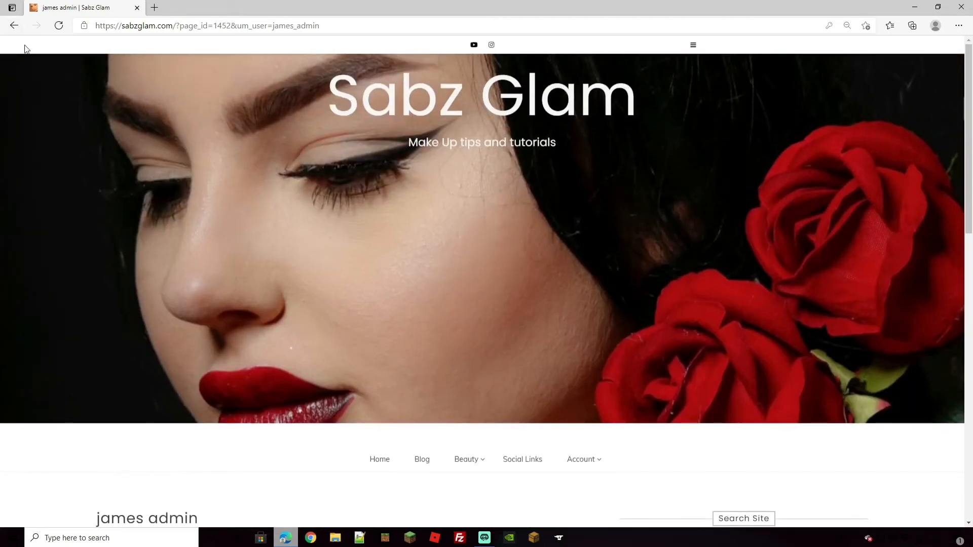
scroll(432, 398, "down", 3)
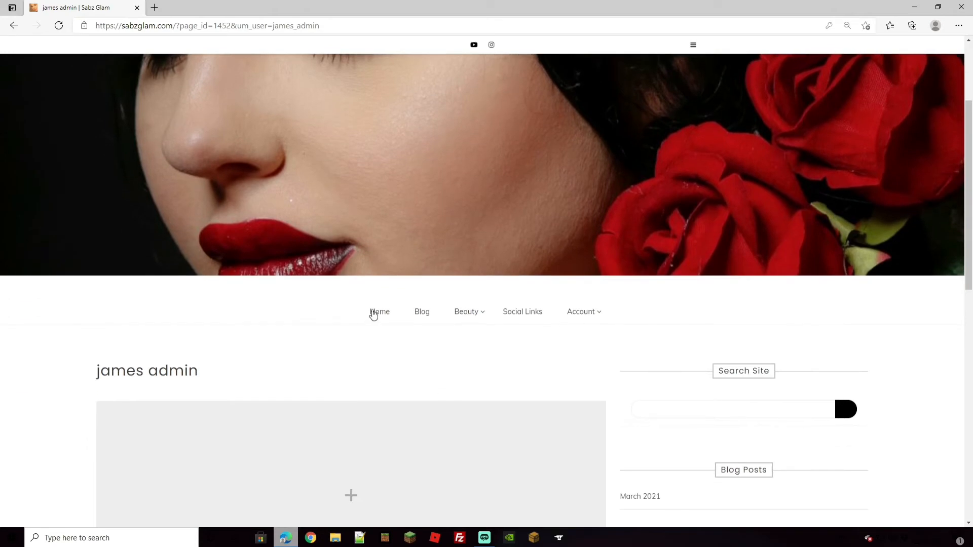
left_click(381, 313)
scroll(519, 324, "down", 7)
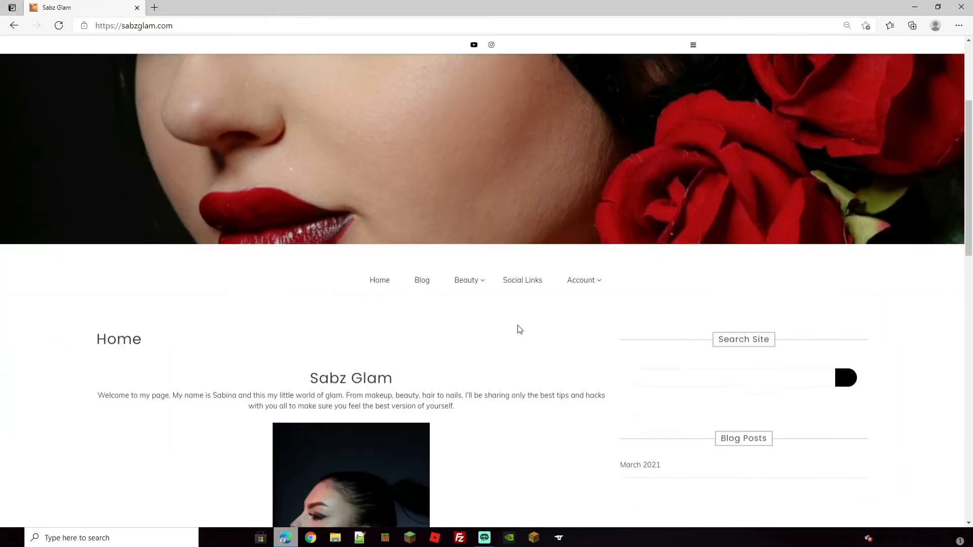
scroll(519, 353, "down", 7)
scroll(487, 342, "up", 11)
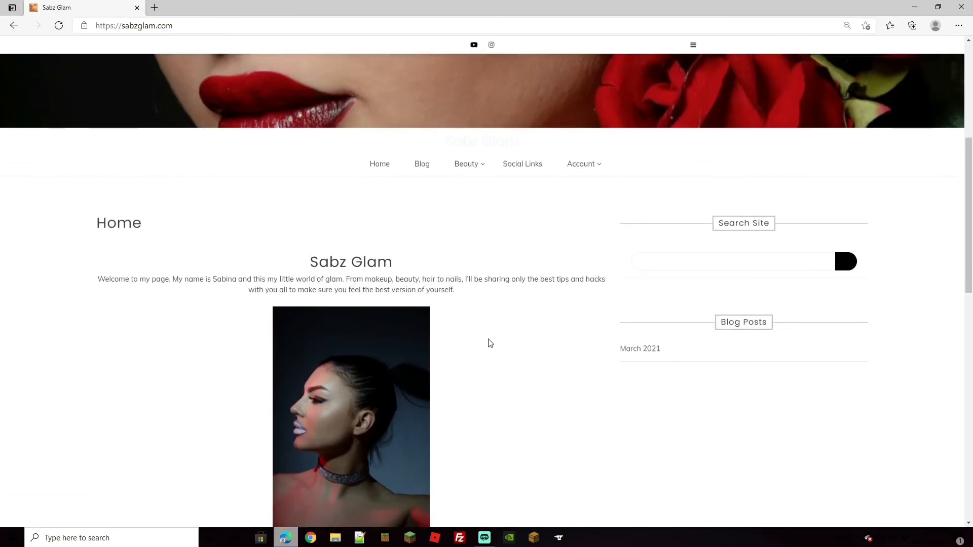
Open the Blog page as the registered member and look through its posts and footer
left_click(424, 312)
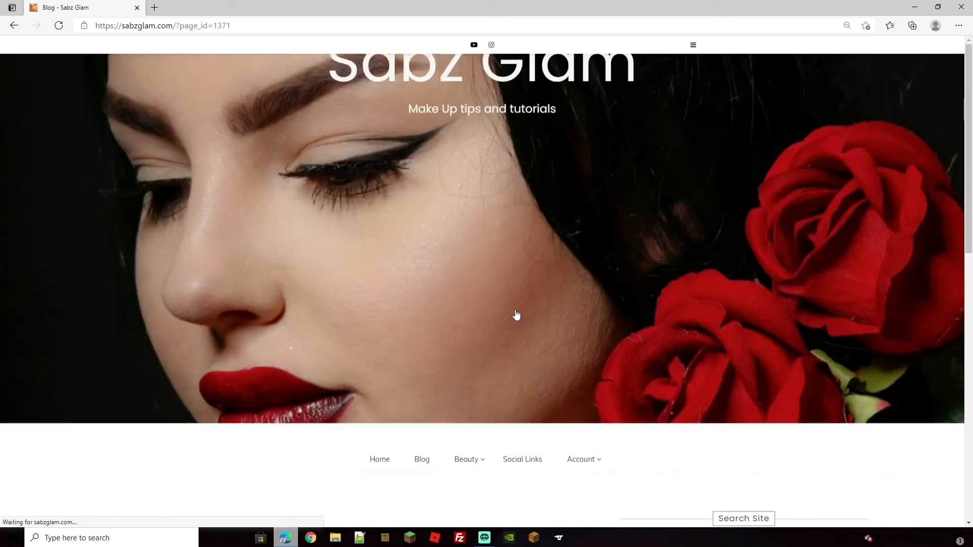
scroll(495, 305, "down", 3)
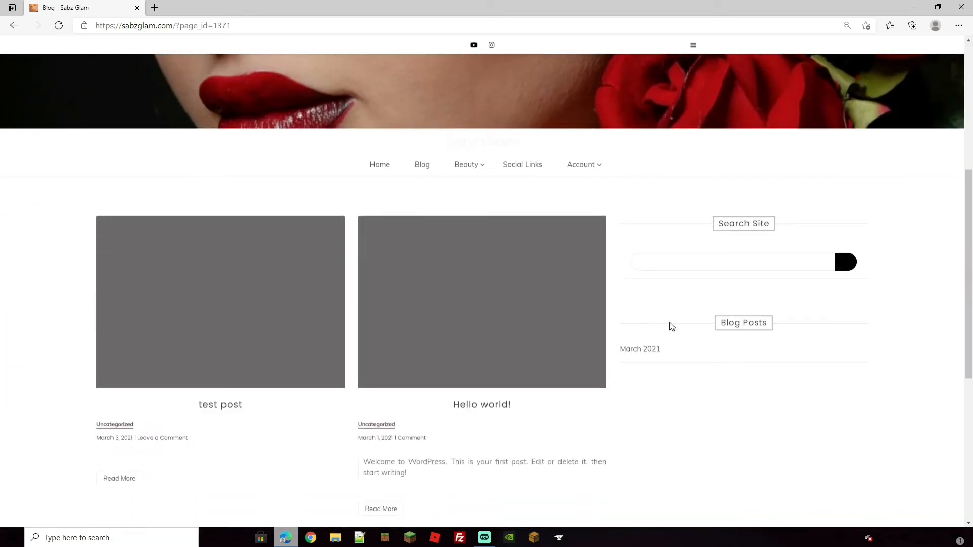
scroll(837, 443, "down", 6)
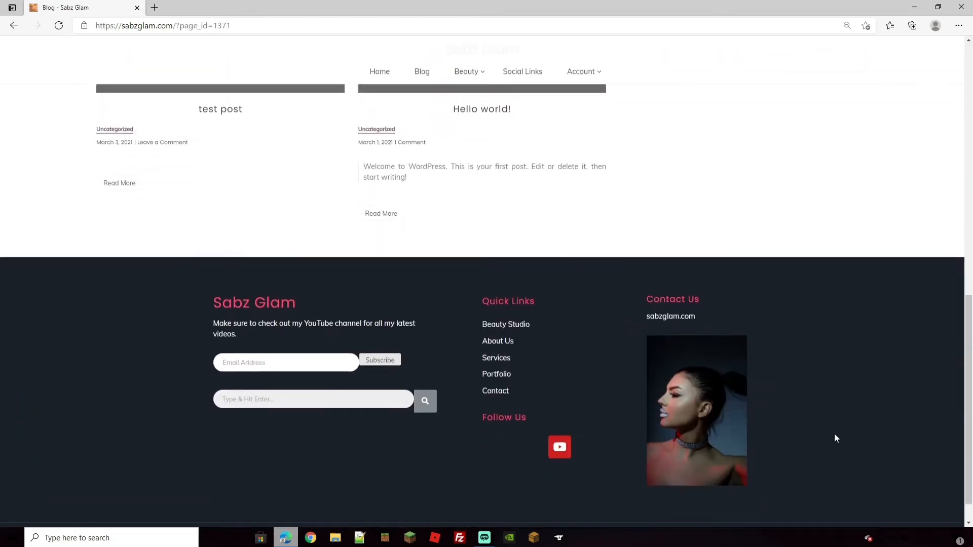
scroll(835, 435, "up", 10)
scroll(658, 354, "down", 3)
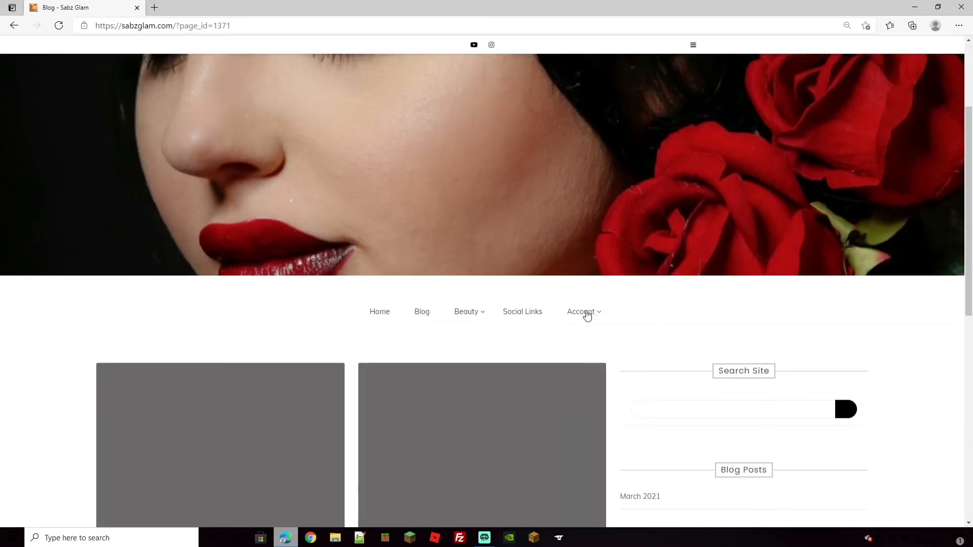
mouse_move(586, 314)
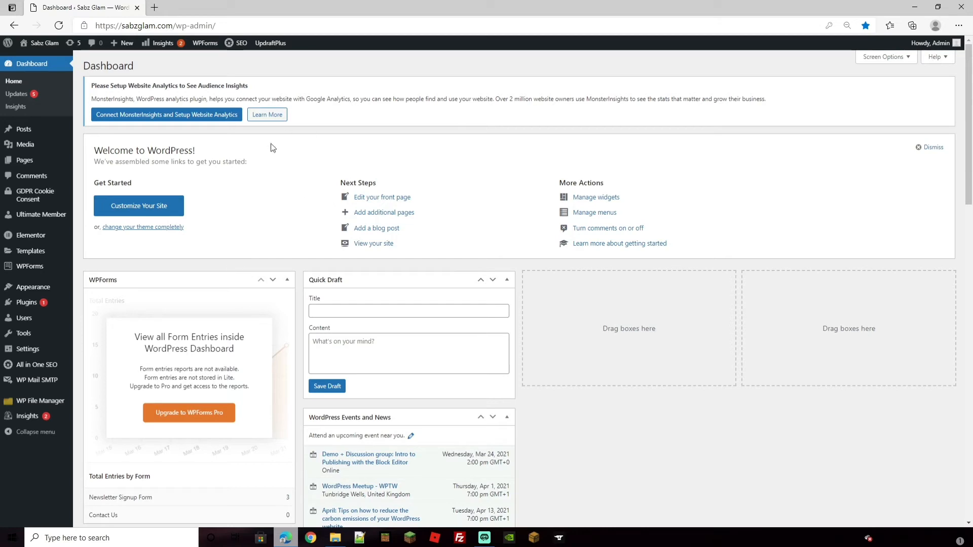
Open the list of all users in the admin dashboard and check the newly registered member's entry
mouse_move(69, 348)
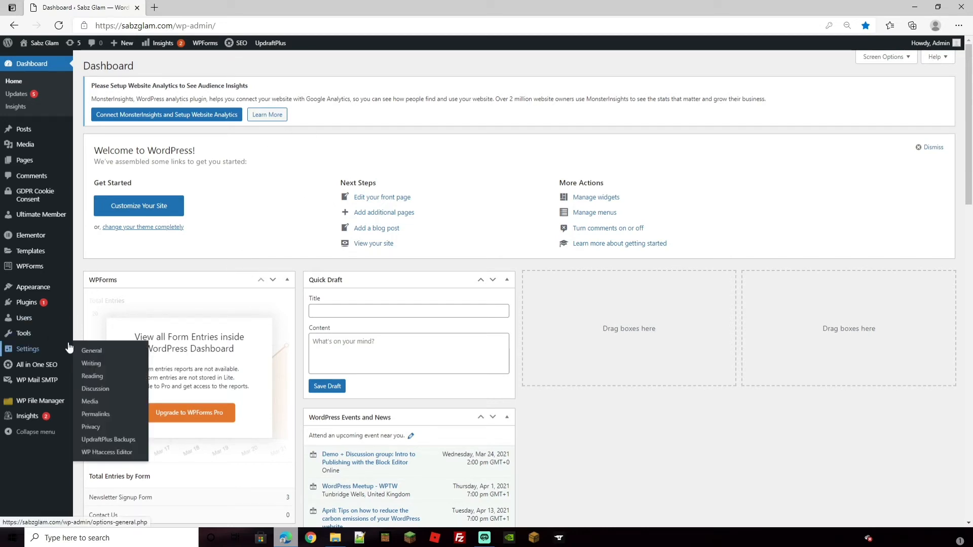
left_click(30, 319)
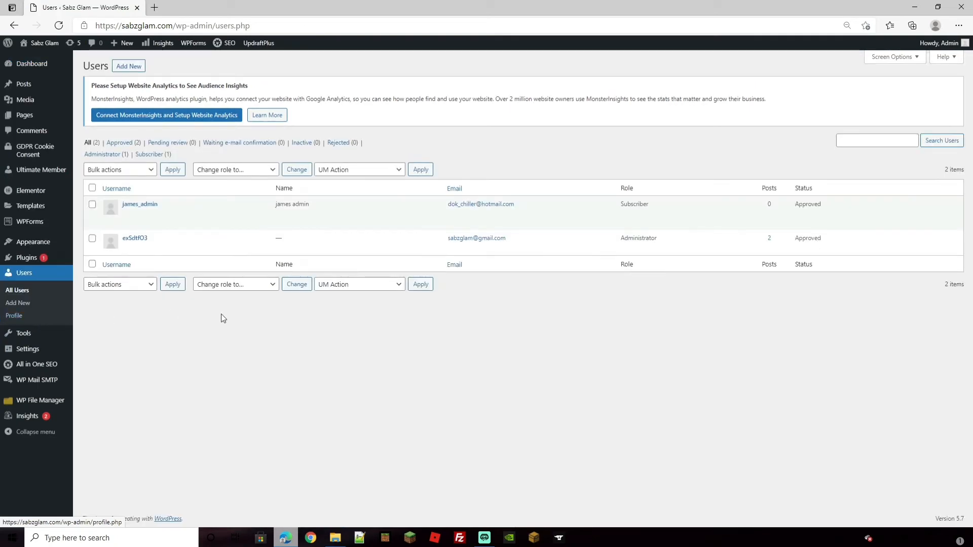
mouse_move(203, 216)
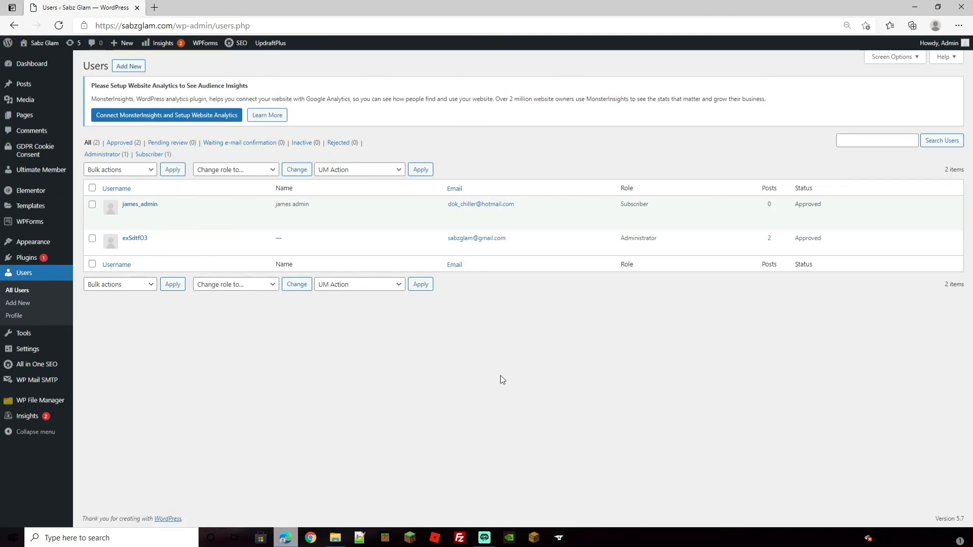
Open Ultimate Member's Default Registration form for editing and look through its fields in the live preview
mouse_move(27, 175)
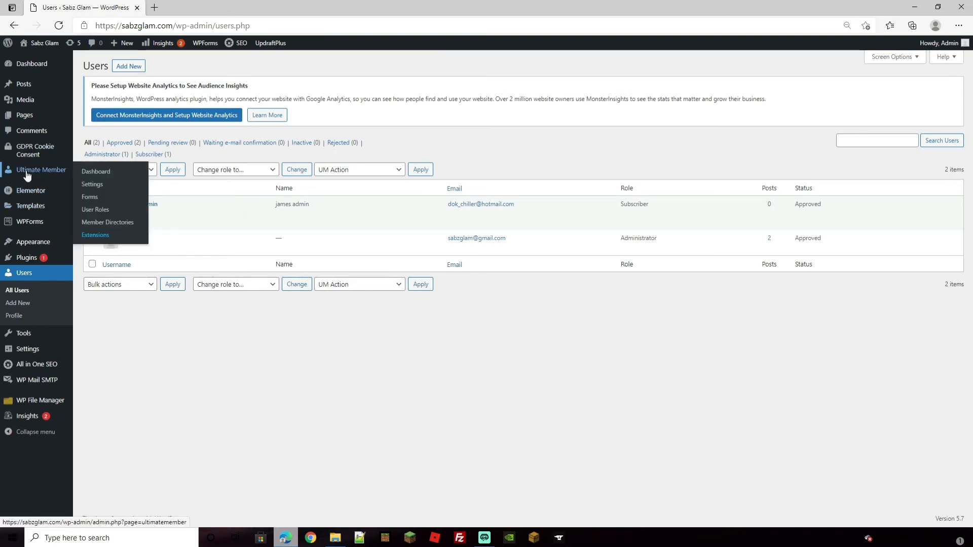
left_click(89, 198)
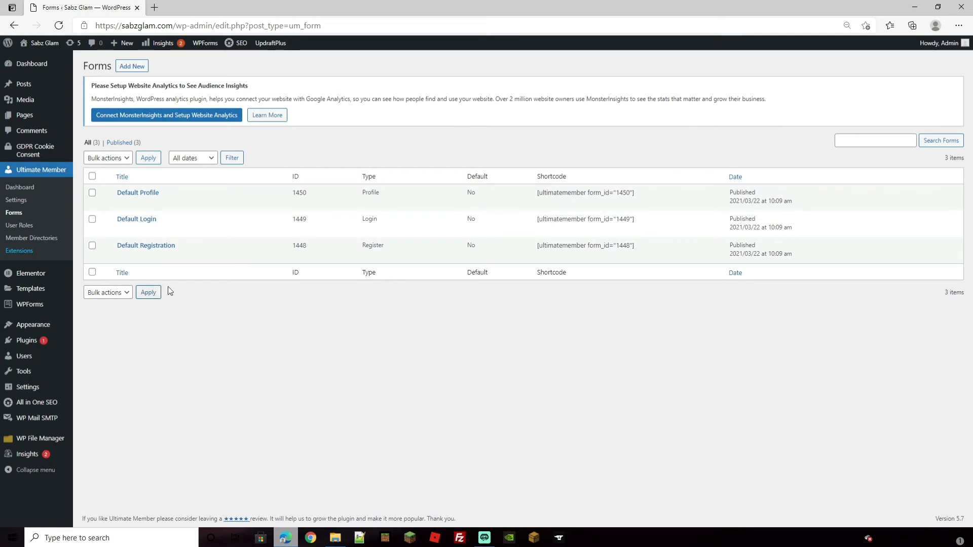
left_click(122, 257)
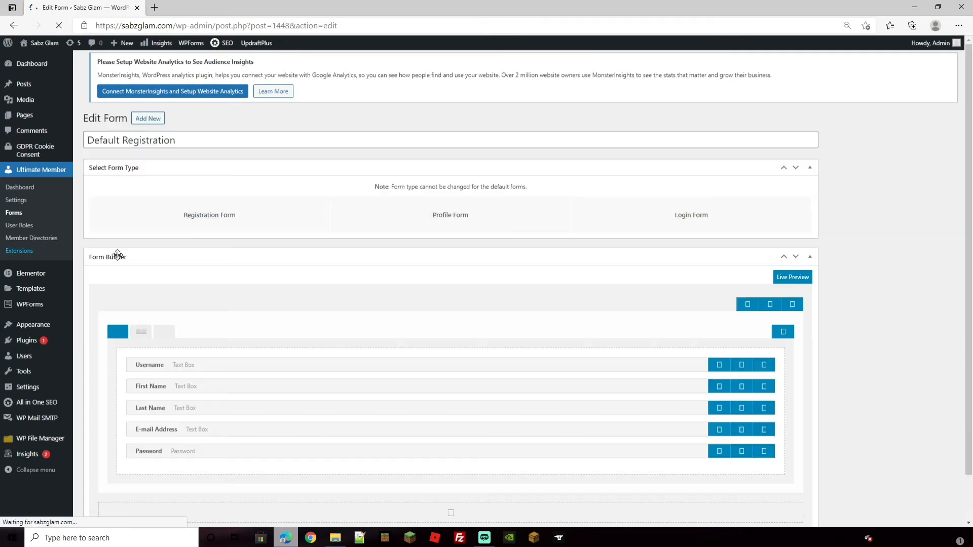
scroll(456, 314, "down", 2)
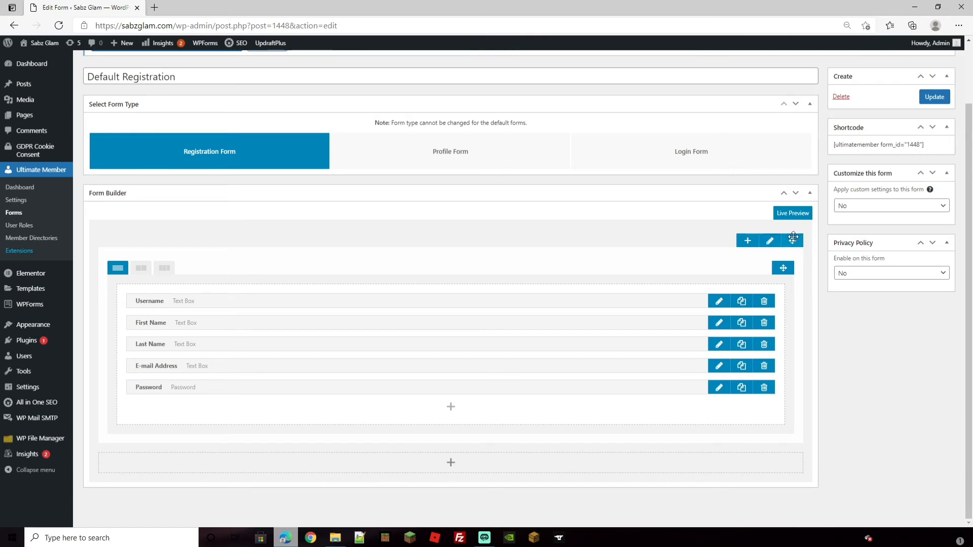
left_click(784, 214)
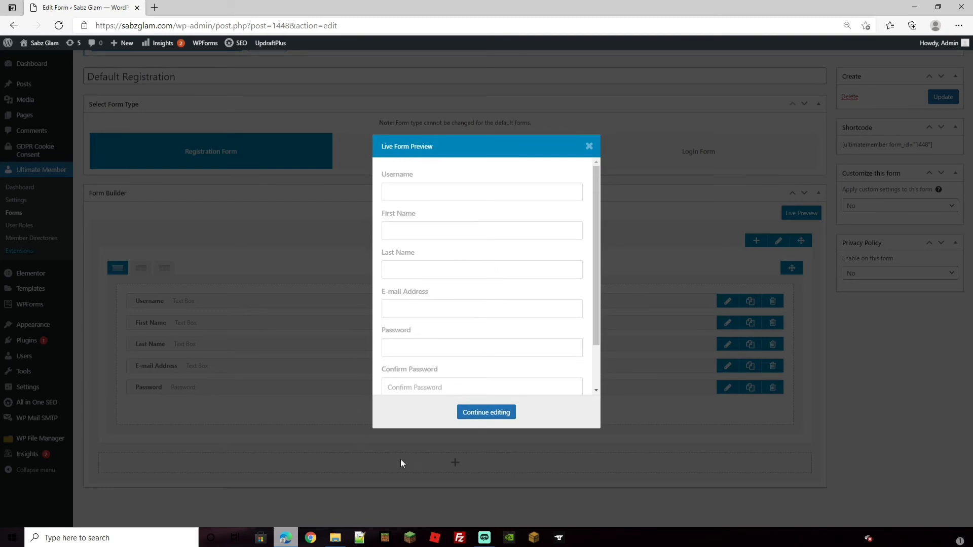
scroll(506, 283, "down", 3)
scroll(502, 299, "up", 3)
key("Escape")
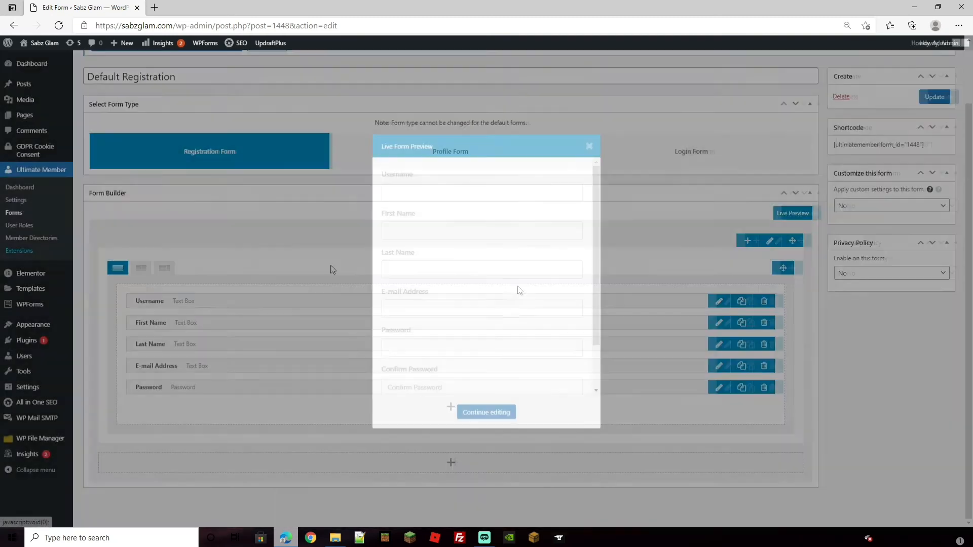
Add an empty row below the registration form's fields, and delete that row again
left_click(745, 242)
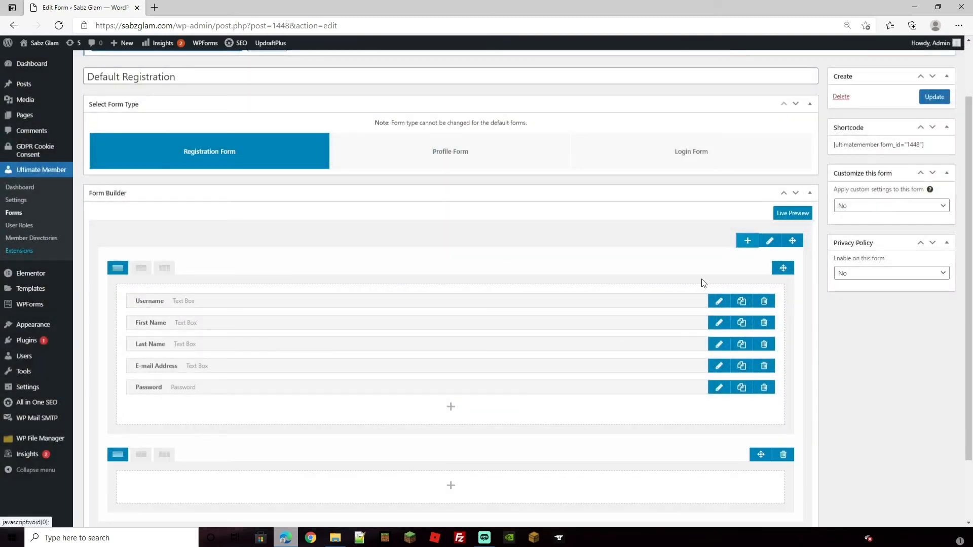
scroll(701, 282, "down", 2)
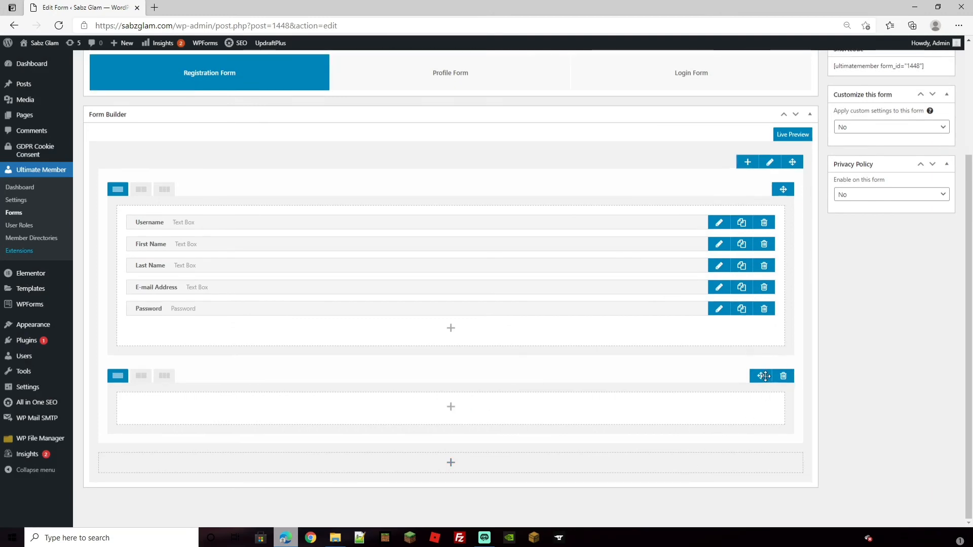
left_click(783, 380)
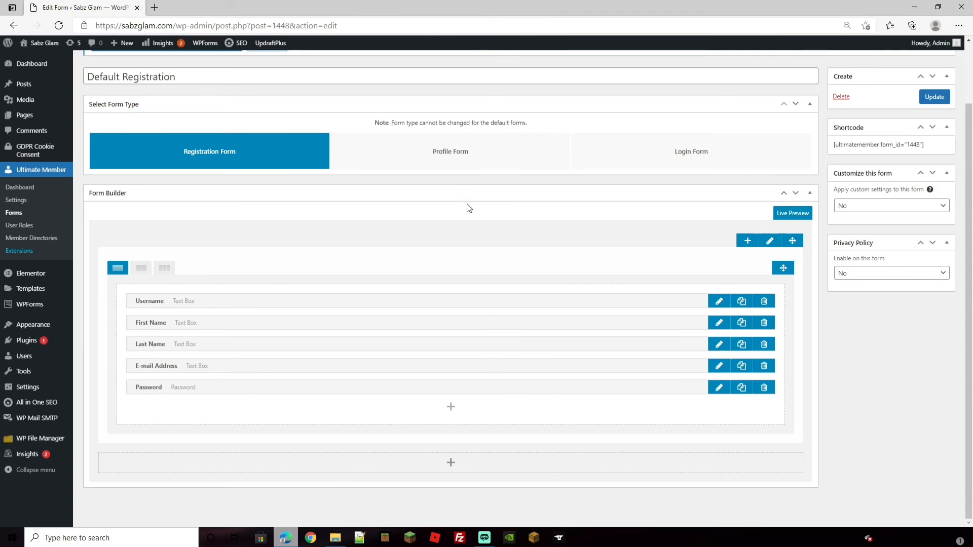
Review the Members directory's general, sorting, profile card, search and pagination options, and update the directory
left_click(19, 225)
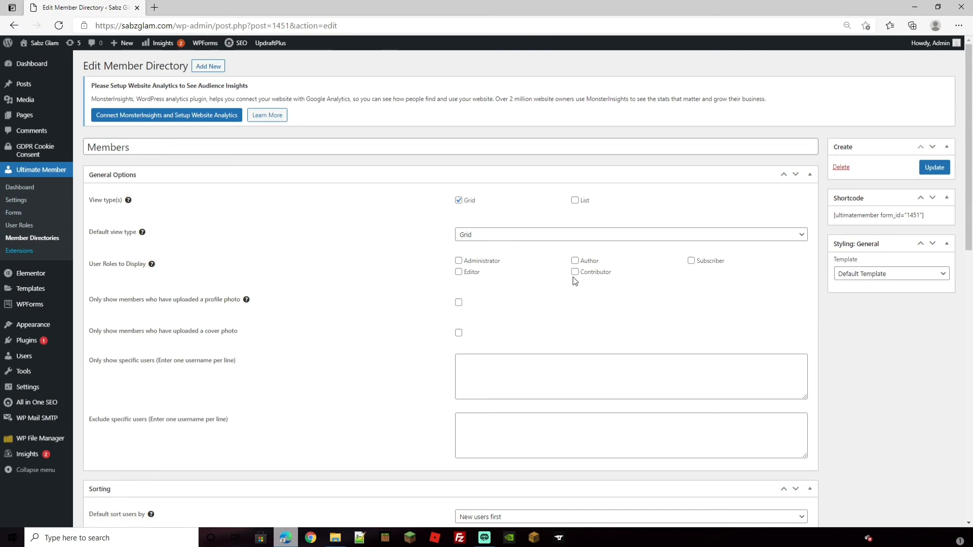
scroll(575, 281, "down", 3)
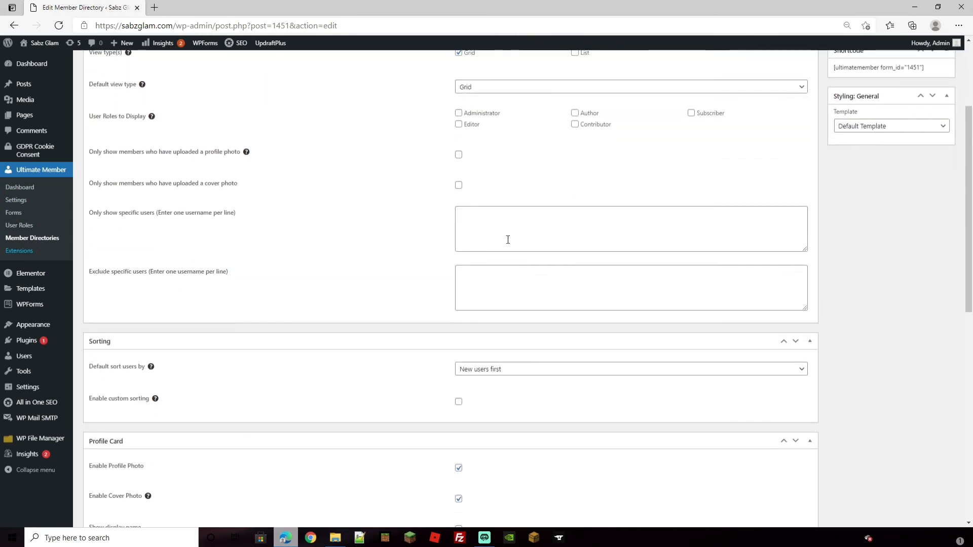
scroll(507, 239, "up", 2)
scroll(503, 224, "down", 4)
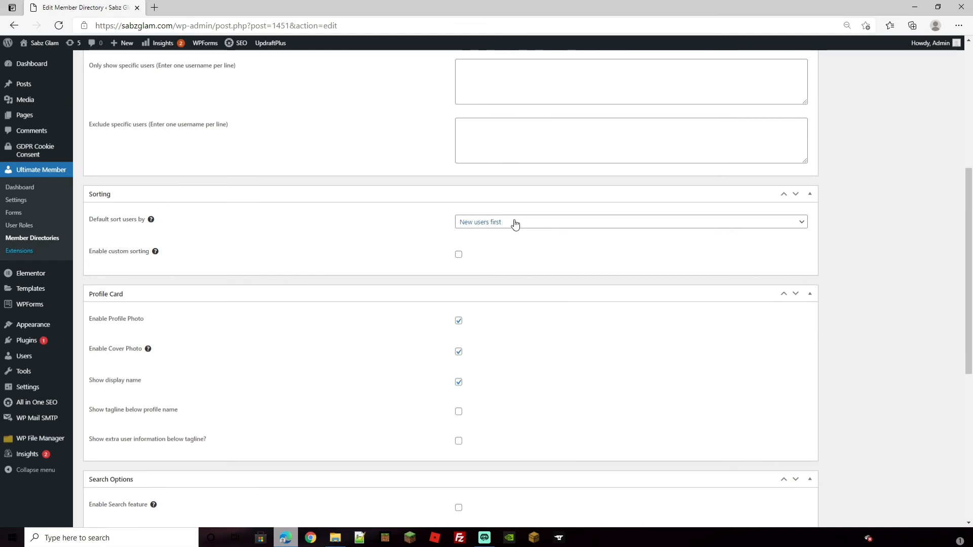
scroll(522, 233, "down", 2)
scroll(525, 253, "up", 7)
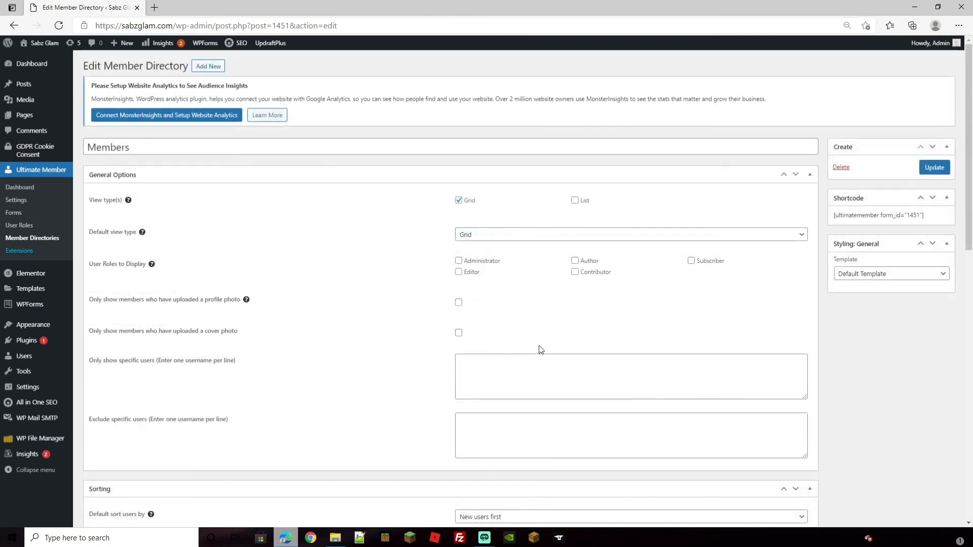
scroll(450, 374, "down", 8)
scroll(638, 373, "down", 4)
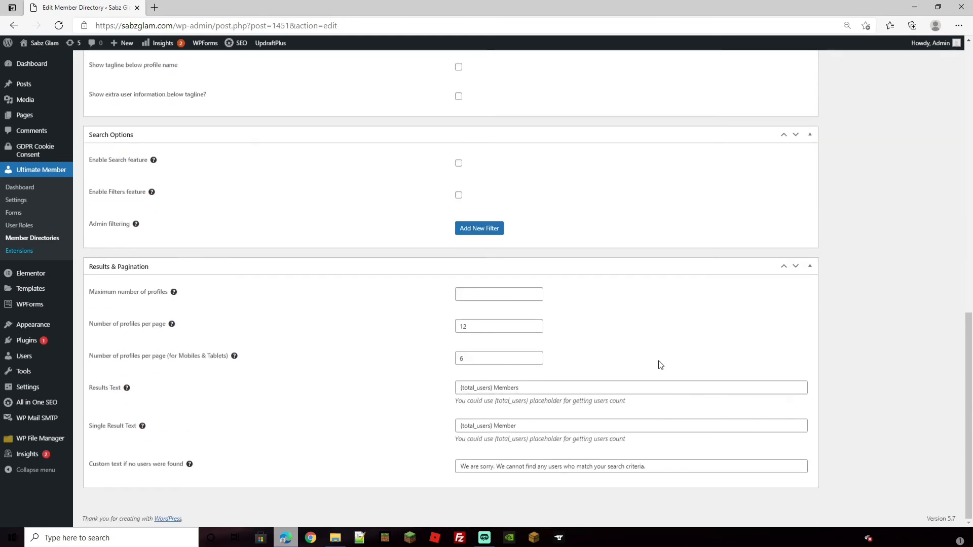
scroll(661, 363, "up", 10)
scroll(678, 367, "up", 2)
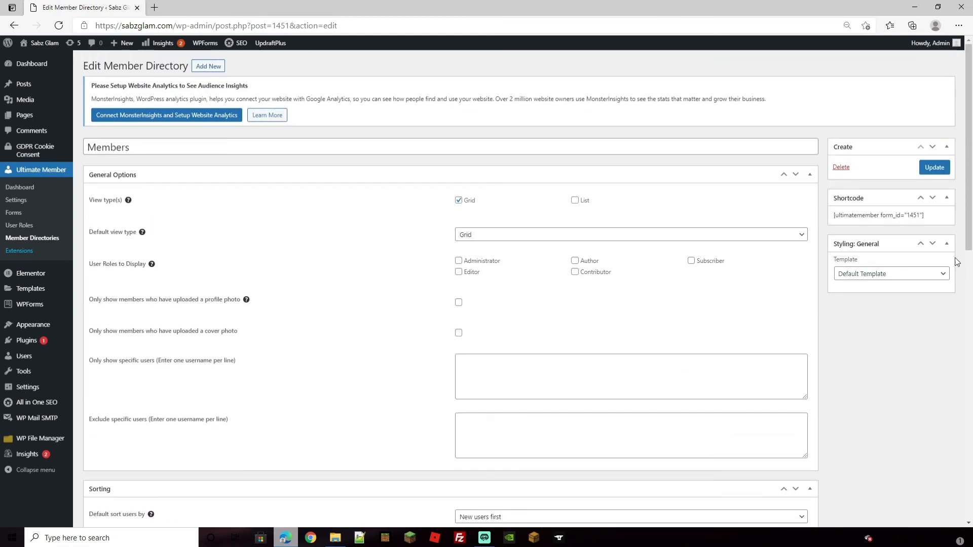
left_click(935, 169)
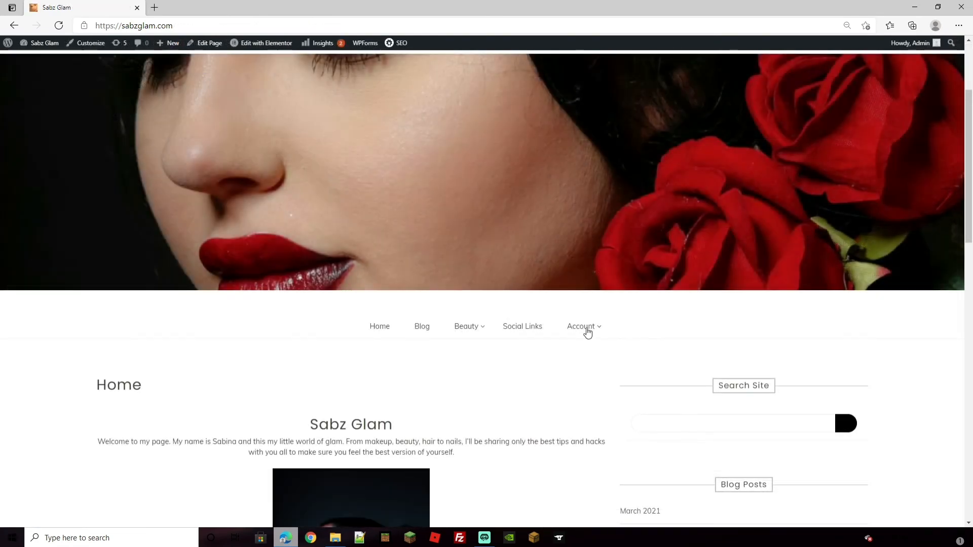
Make Login a top-level item directly above Account in the site's Menu 1 and publish the change
mouse_move(592, 331)
left_click(84, 45)
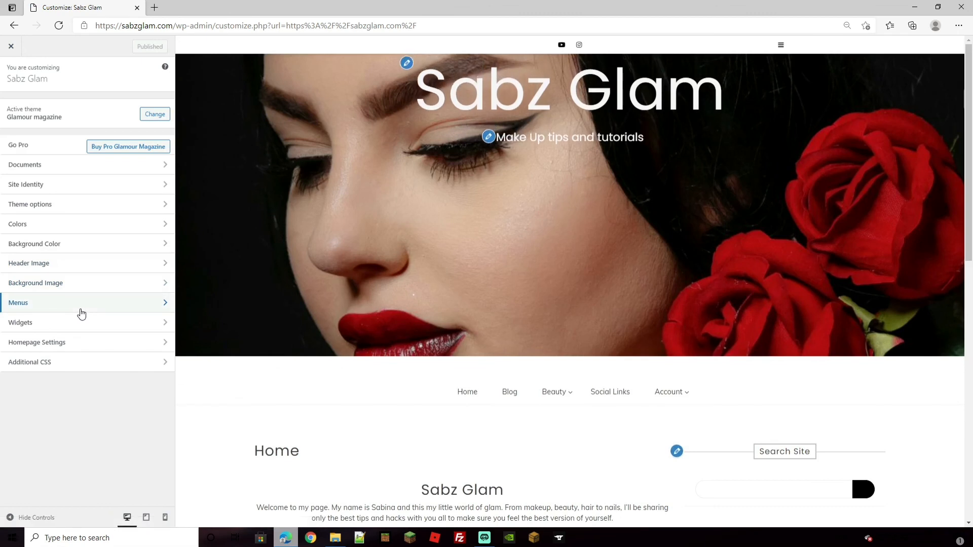
left_click(81, 306)
left_click(52, 123)
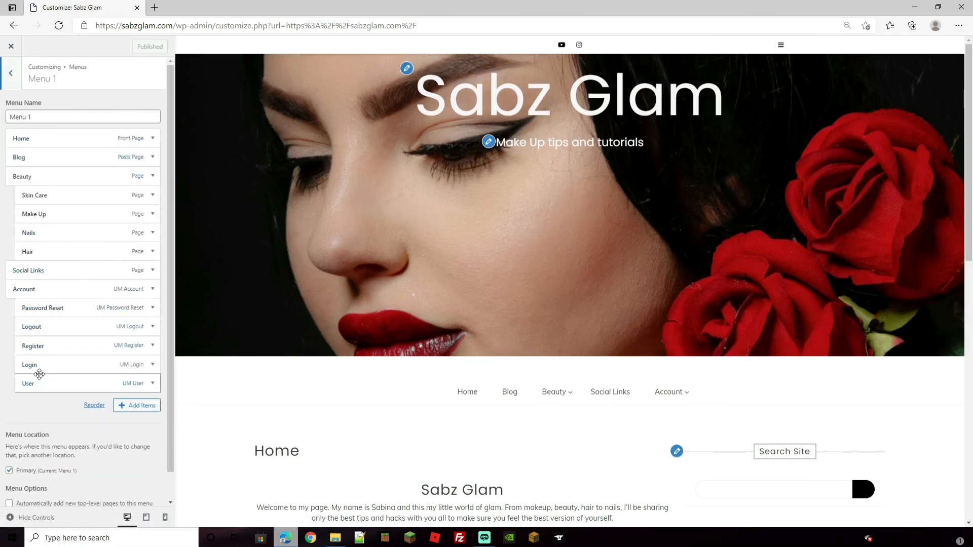
left_click_drag(41, 366, 33, 297)
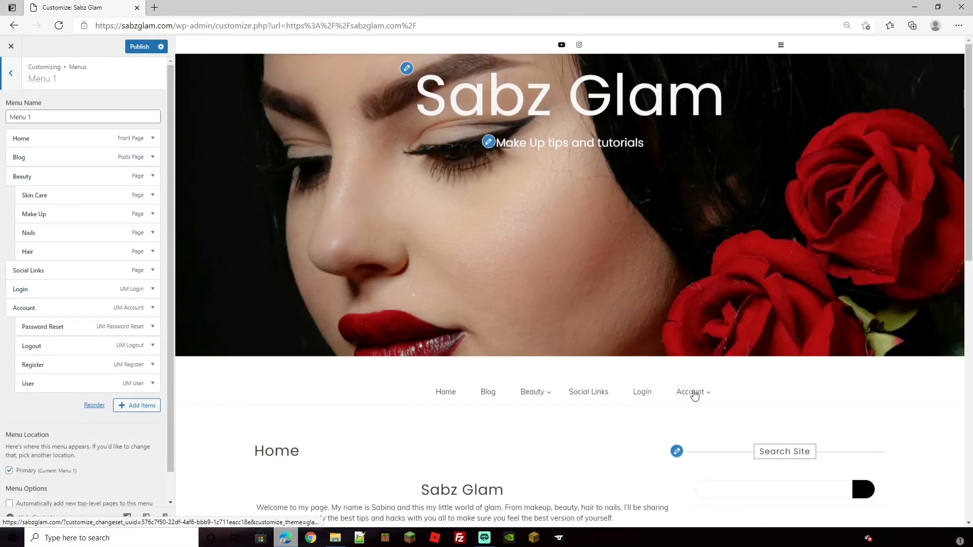
mouse_move(699, 401)
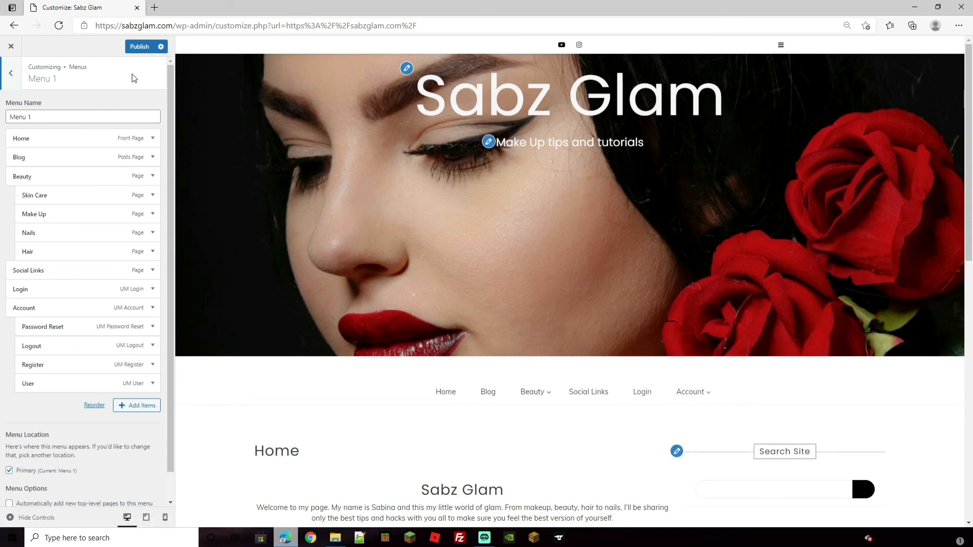
left_click(145, 50)
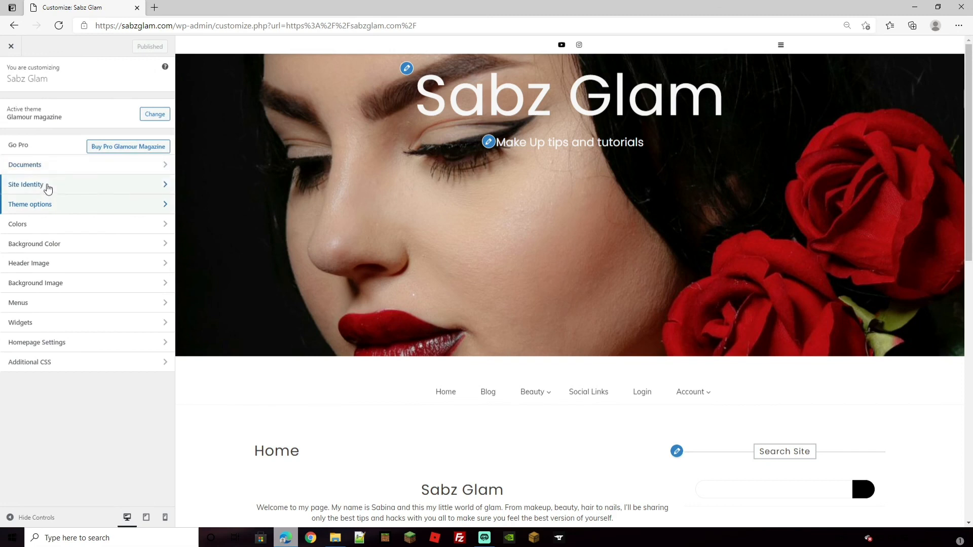
Look over the site identity settings and the social link section of the theme options in the customizer
left_click(53, 185)
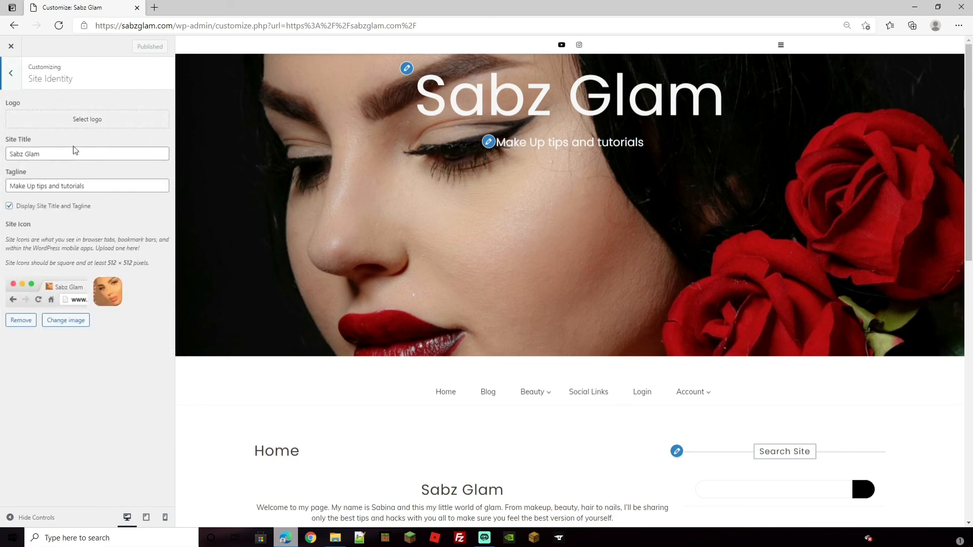
left_click(11, 74)
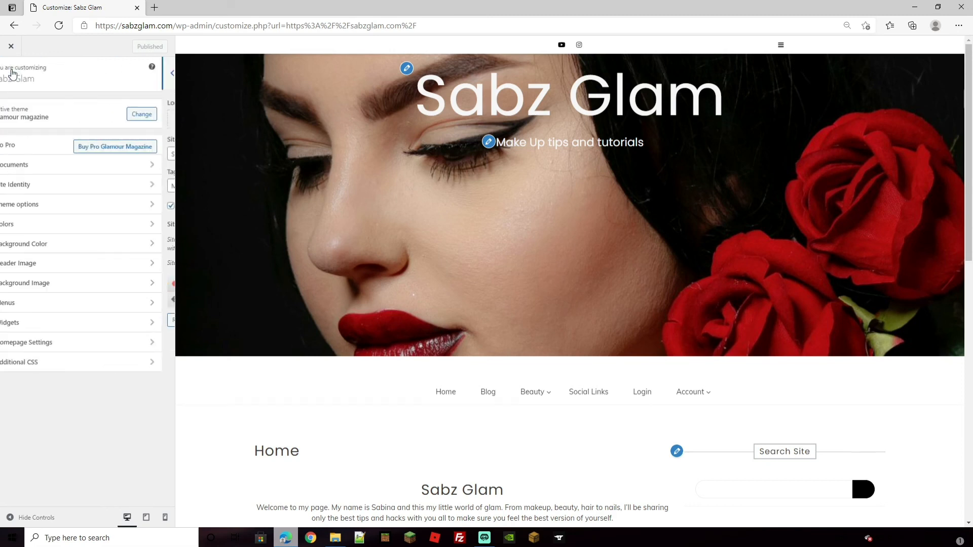
left_click(67, 203)
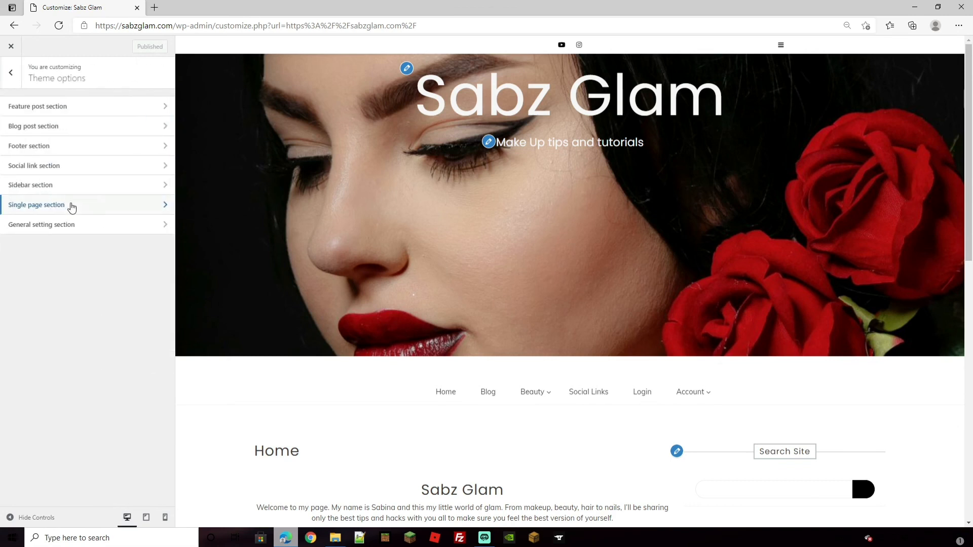
left_click(81, 168)
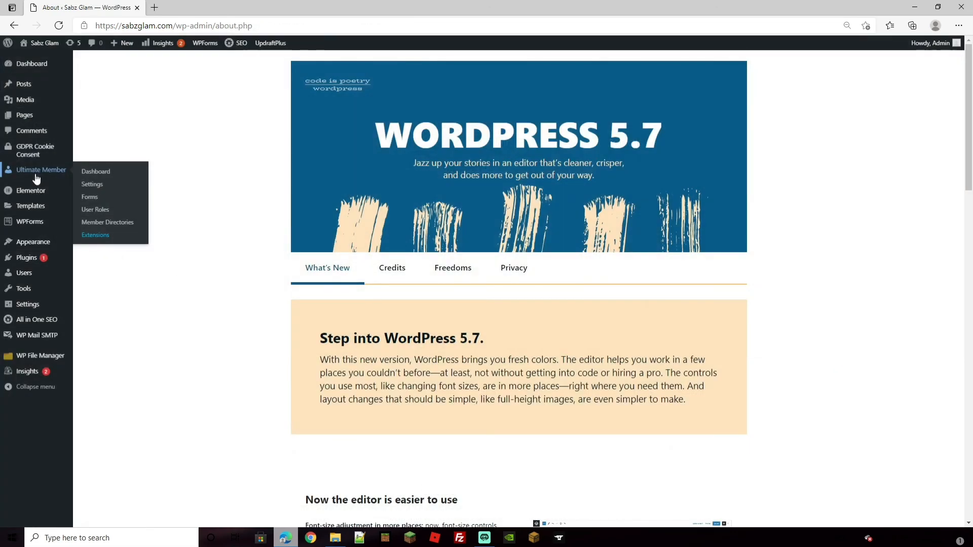
Open the Ultimate Member dashboard in the site's admin area
left_click(37, 174)
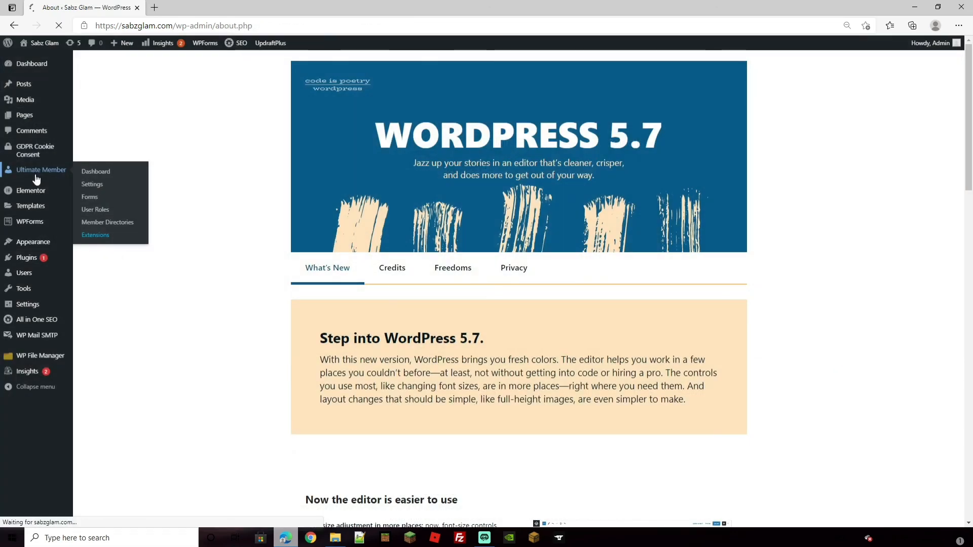